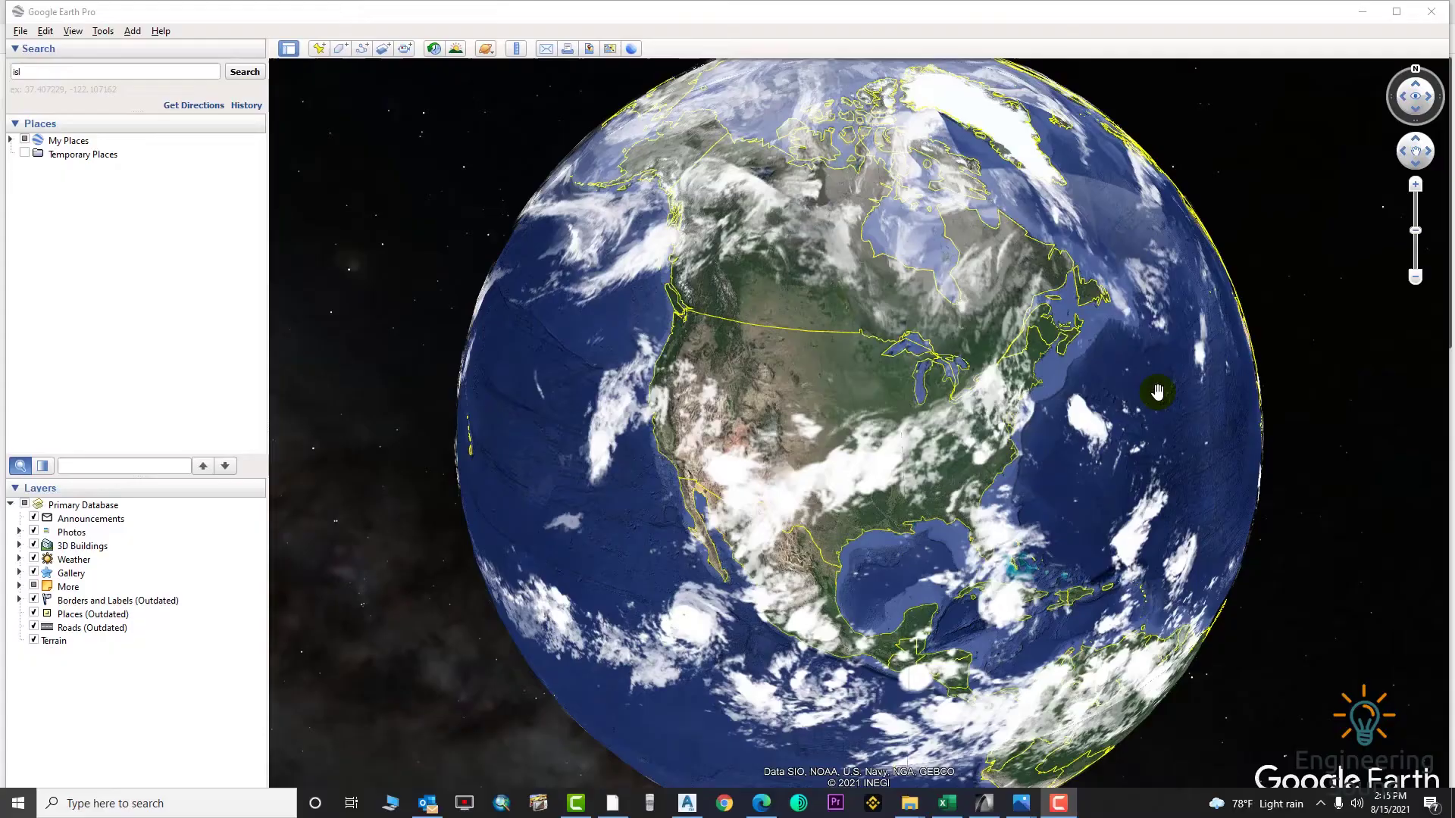
Step: Zoom and rotate the globe until North America is centred in view
scroll(1090, 306, up, 3)
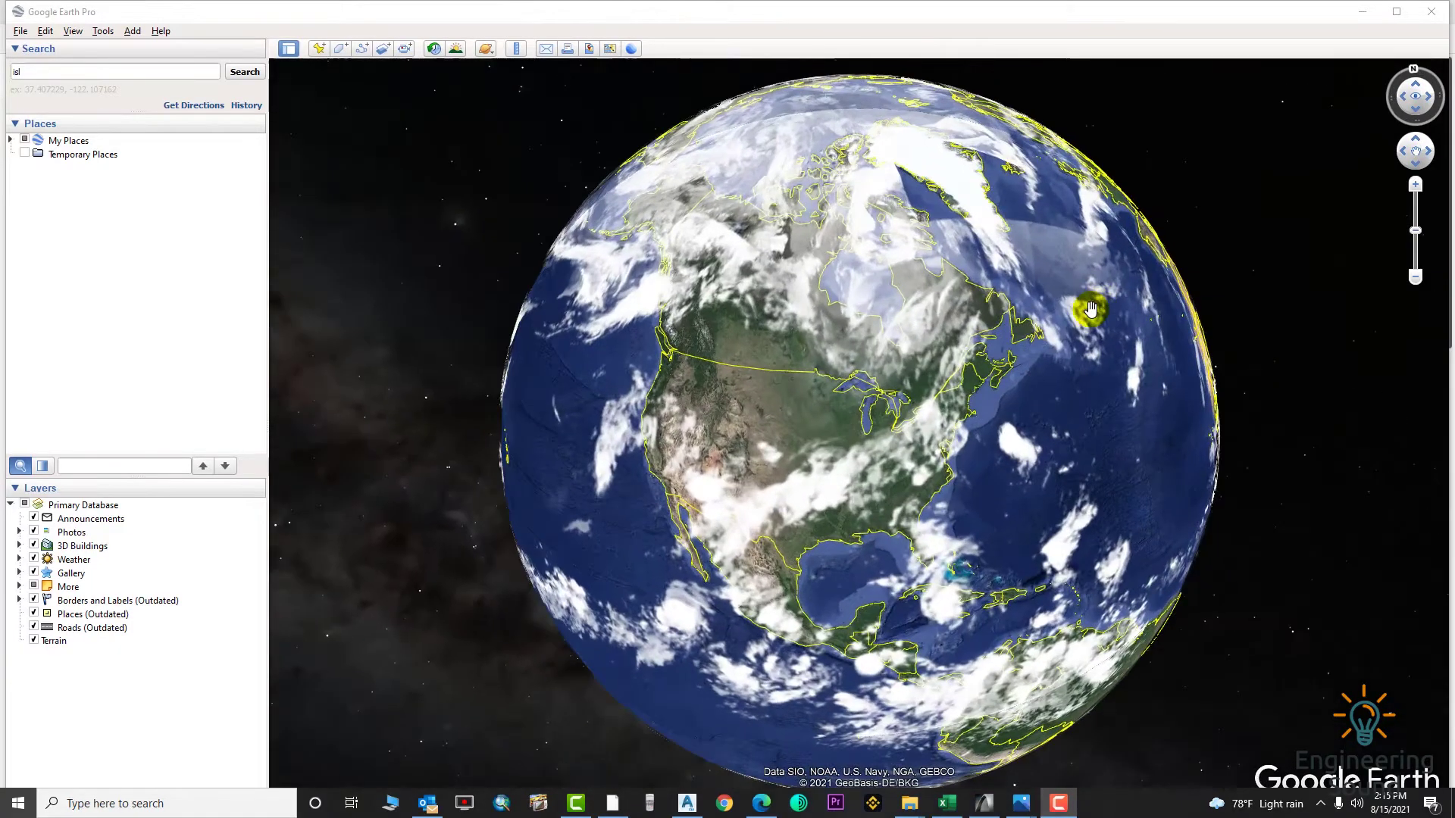
right_drag(1168, 297, 1023, 331)
mouse_move(1023, 332)
mouse_down()
mouse_move(1167, 466)
mouse_move(1194, 326)
mouse_move(1167, 299)
mouse_move(1023, 307)
mouse_up()
scroll(1023, 307, up, 2)
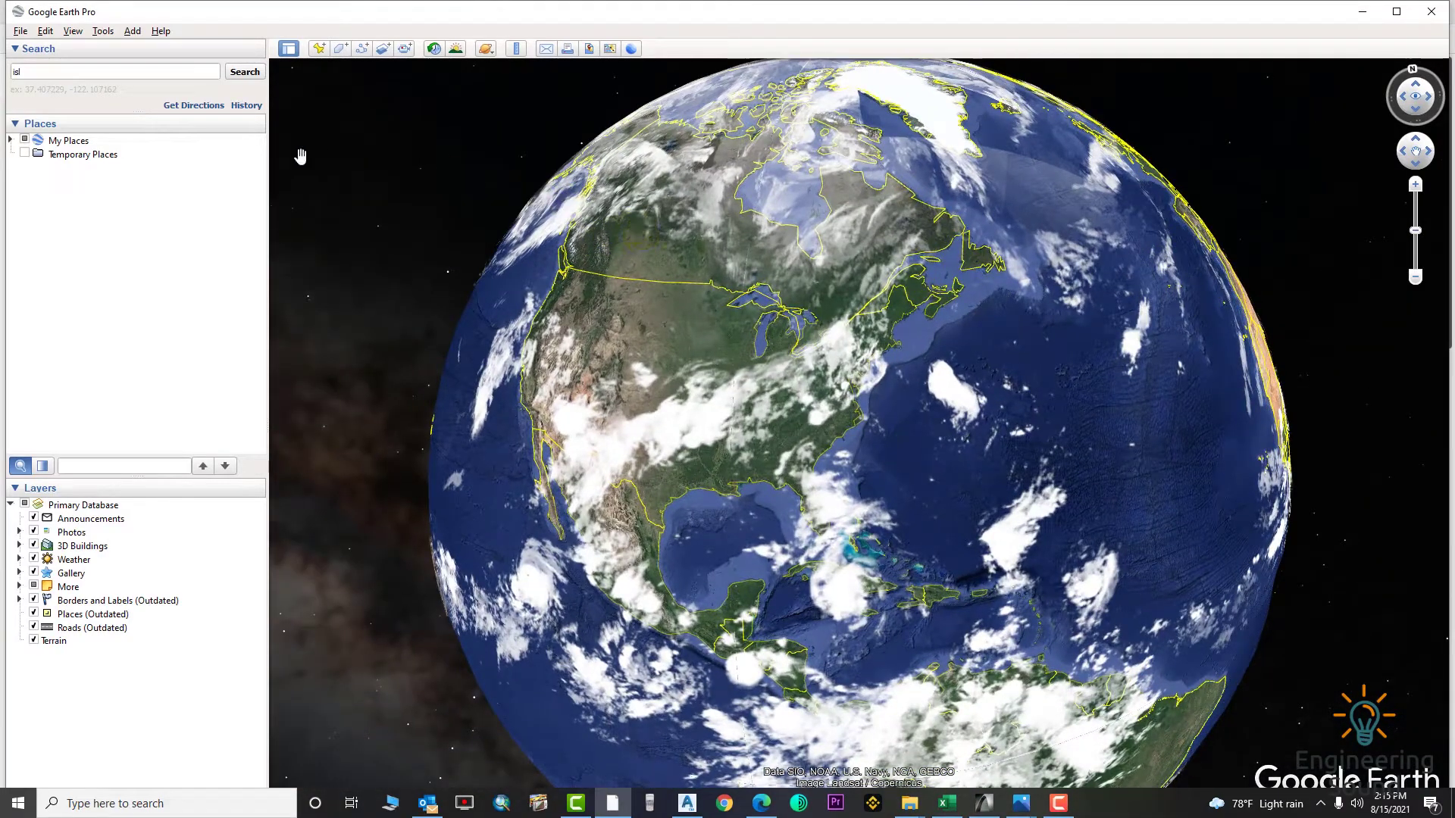
Step: Replace the search text with 'isl', pick 'Islamabad, Pakistan' and search for it
click(158, 71)
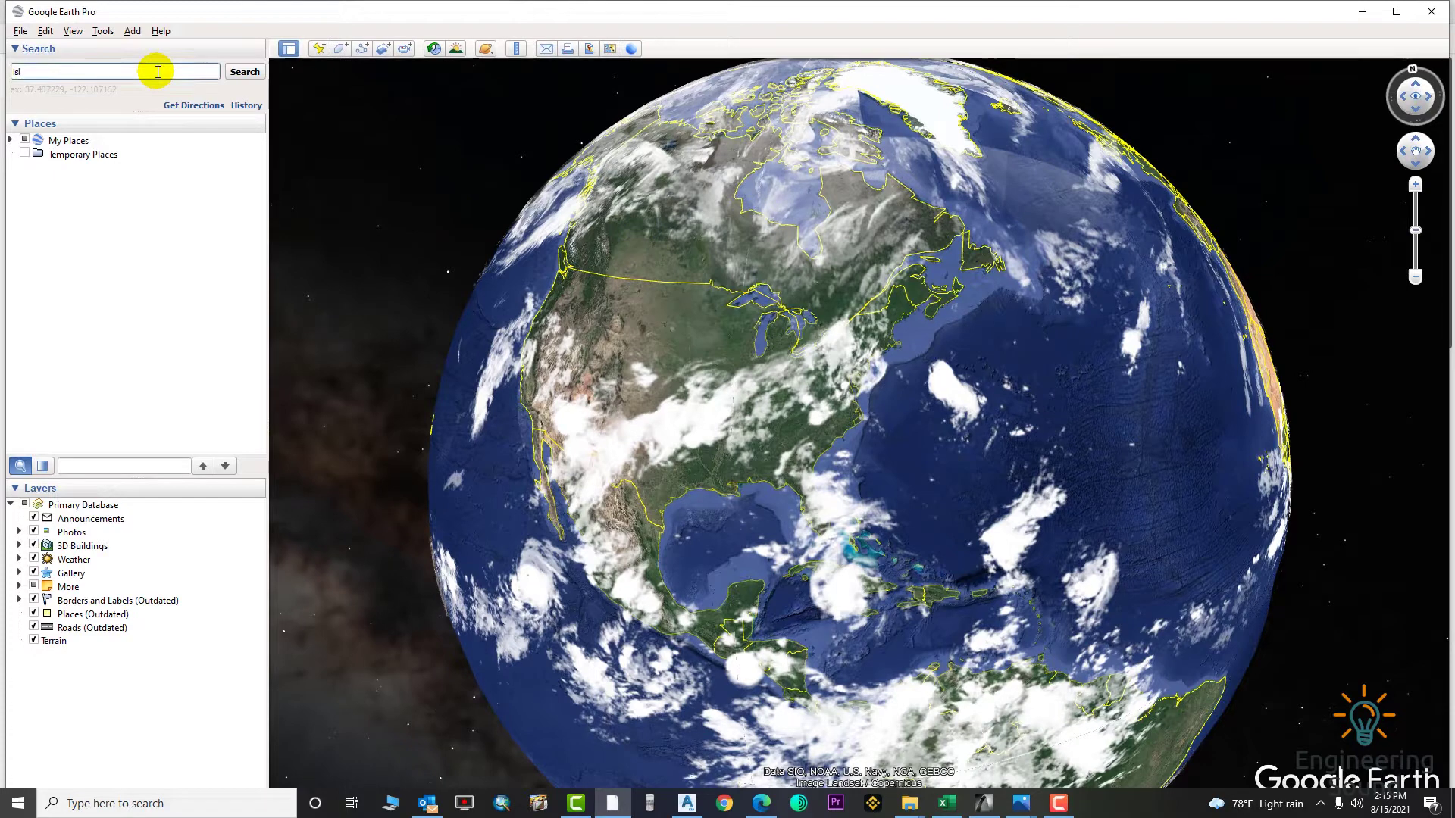
key(BackSpace)
key(BackSpace)
key(BackSpace)
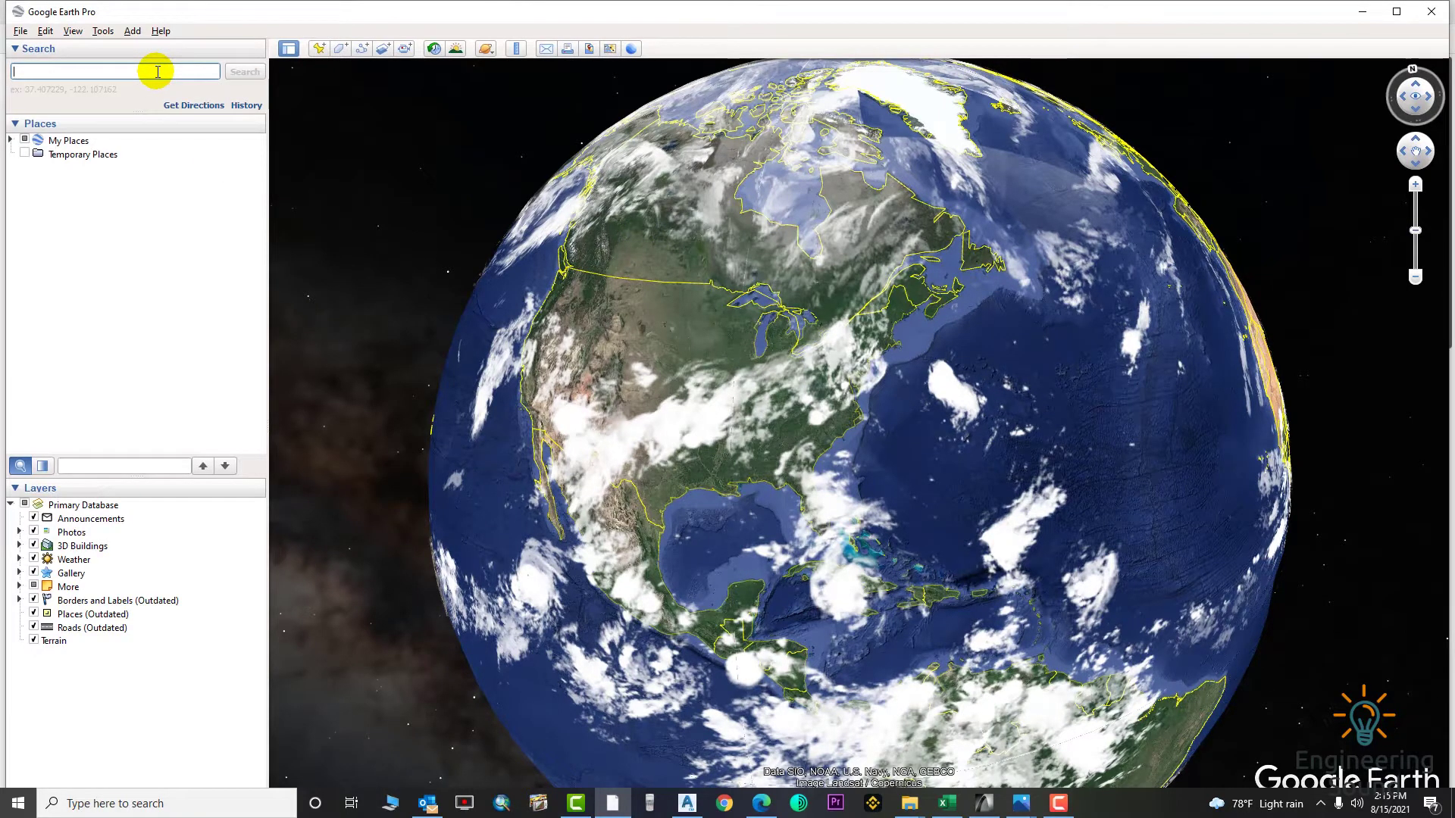
text(is)
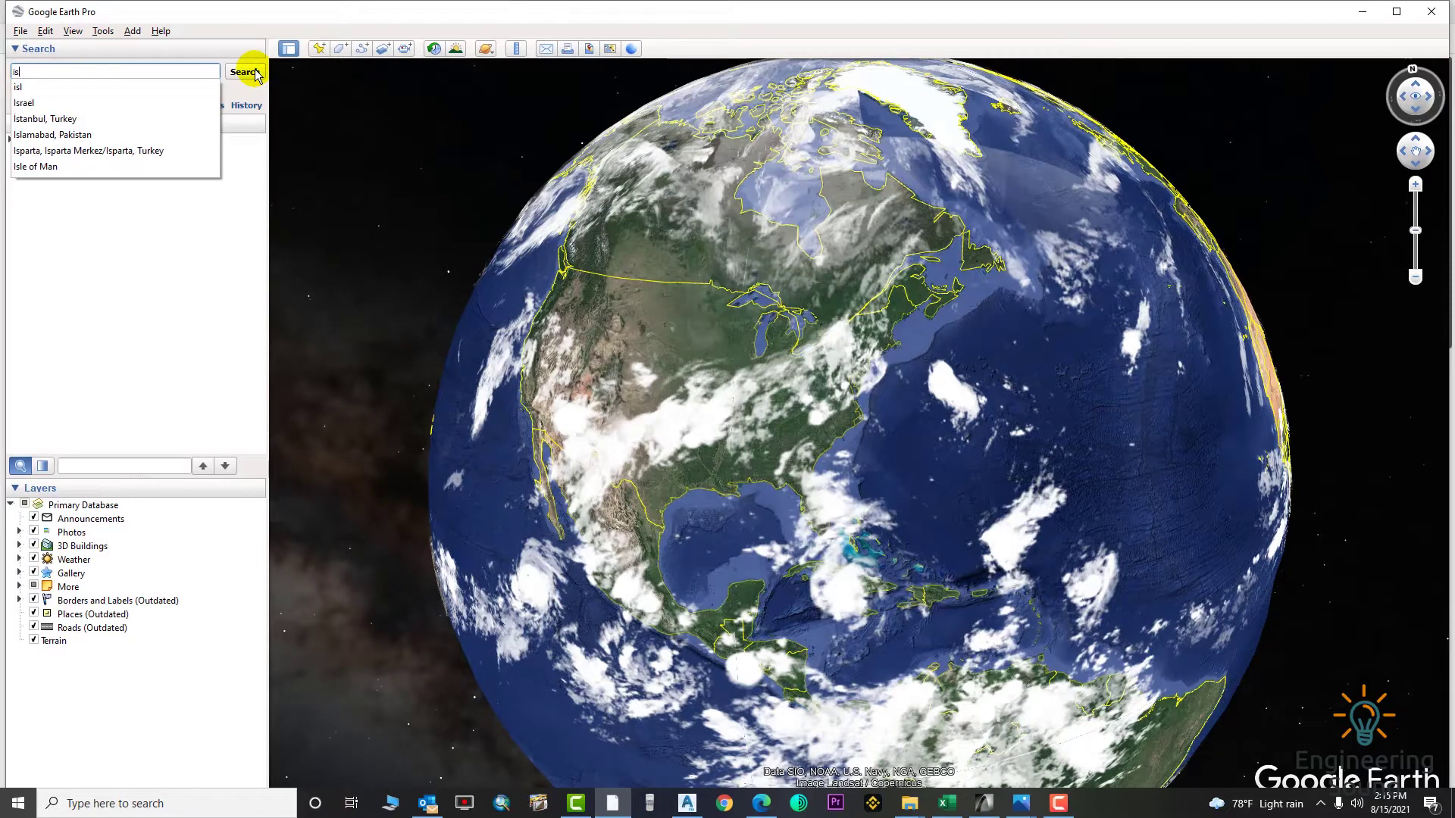
text(l)
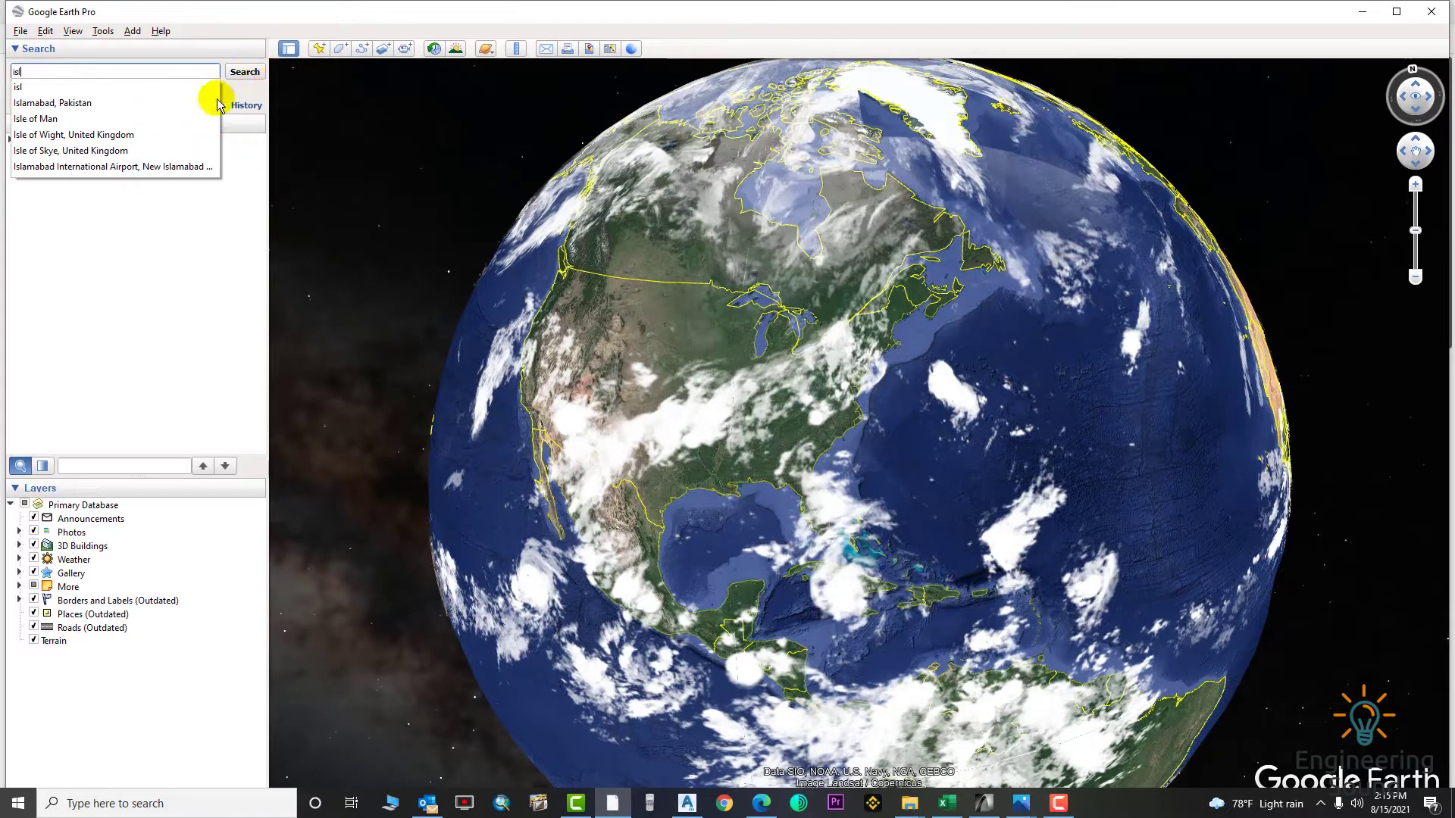
click(152, 102)
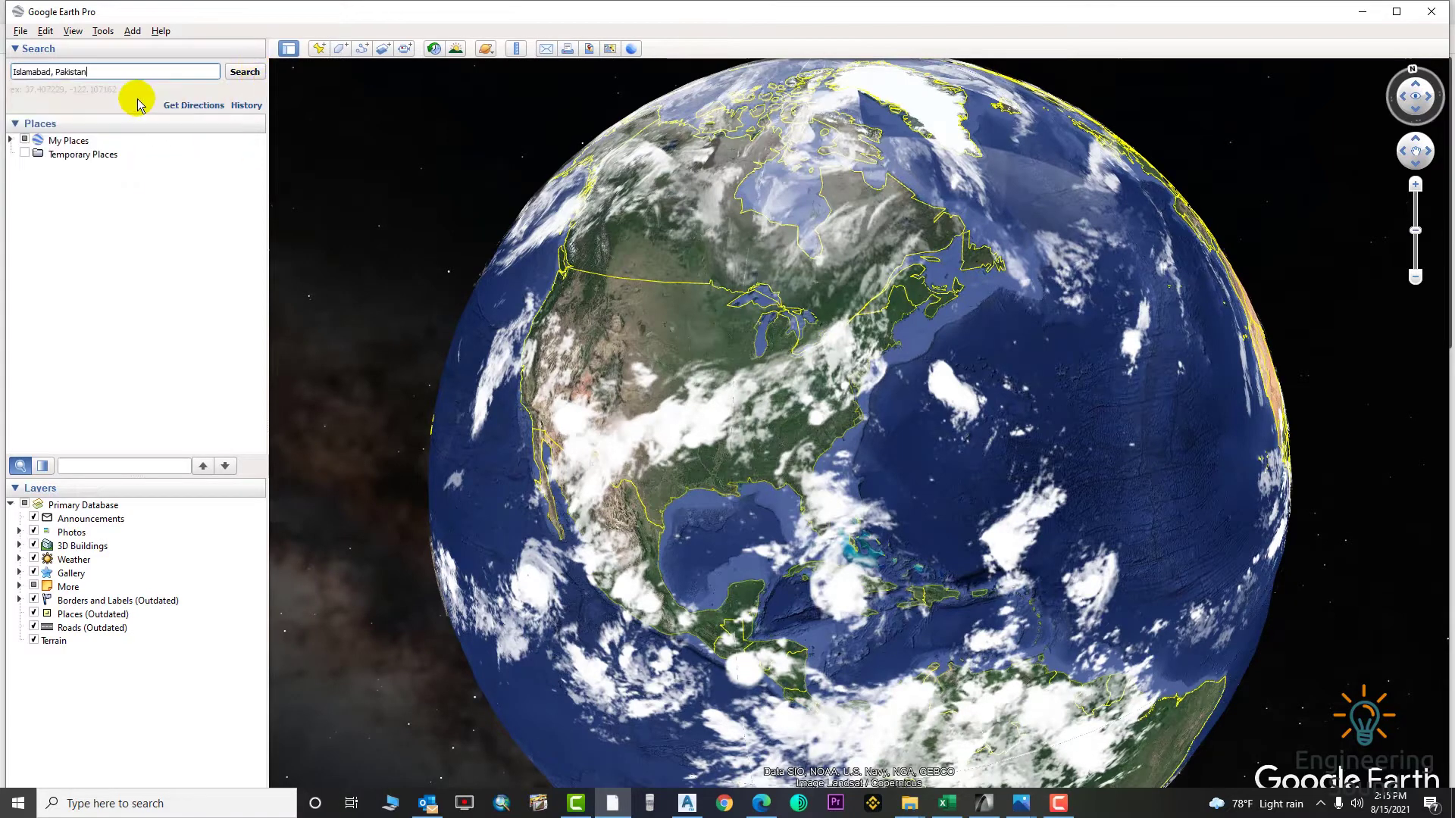
click(244, 73)
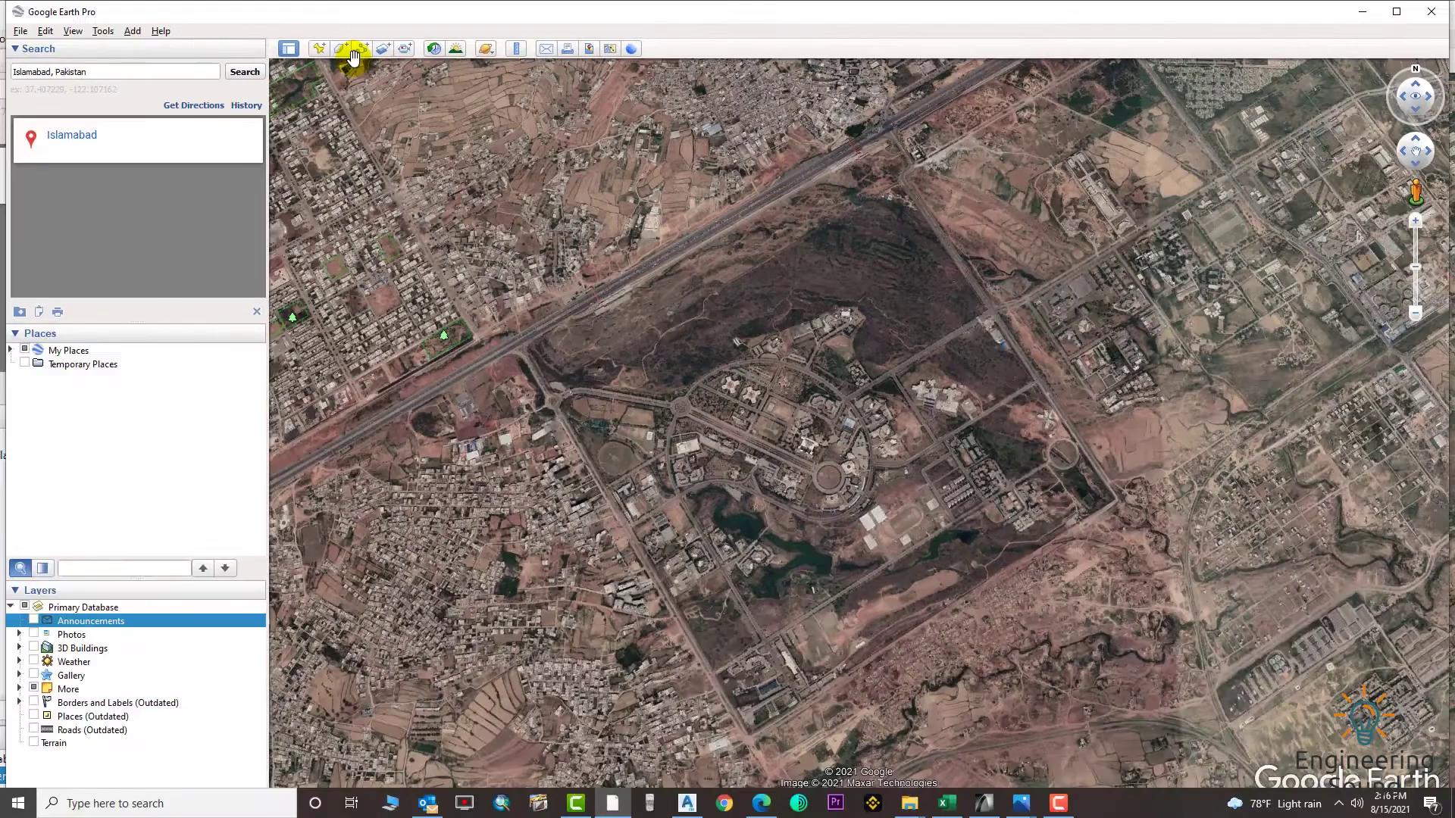
Step: Open the Ruler and review its Path, Polygon, Circle, 3D Path and 3D Polygon tabs
click(514, 50)
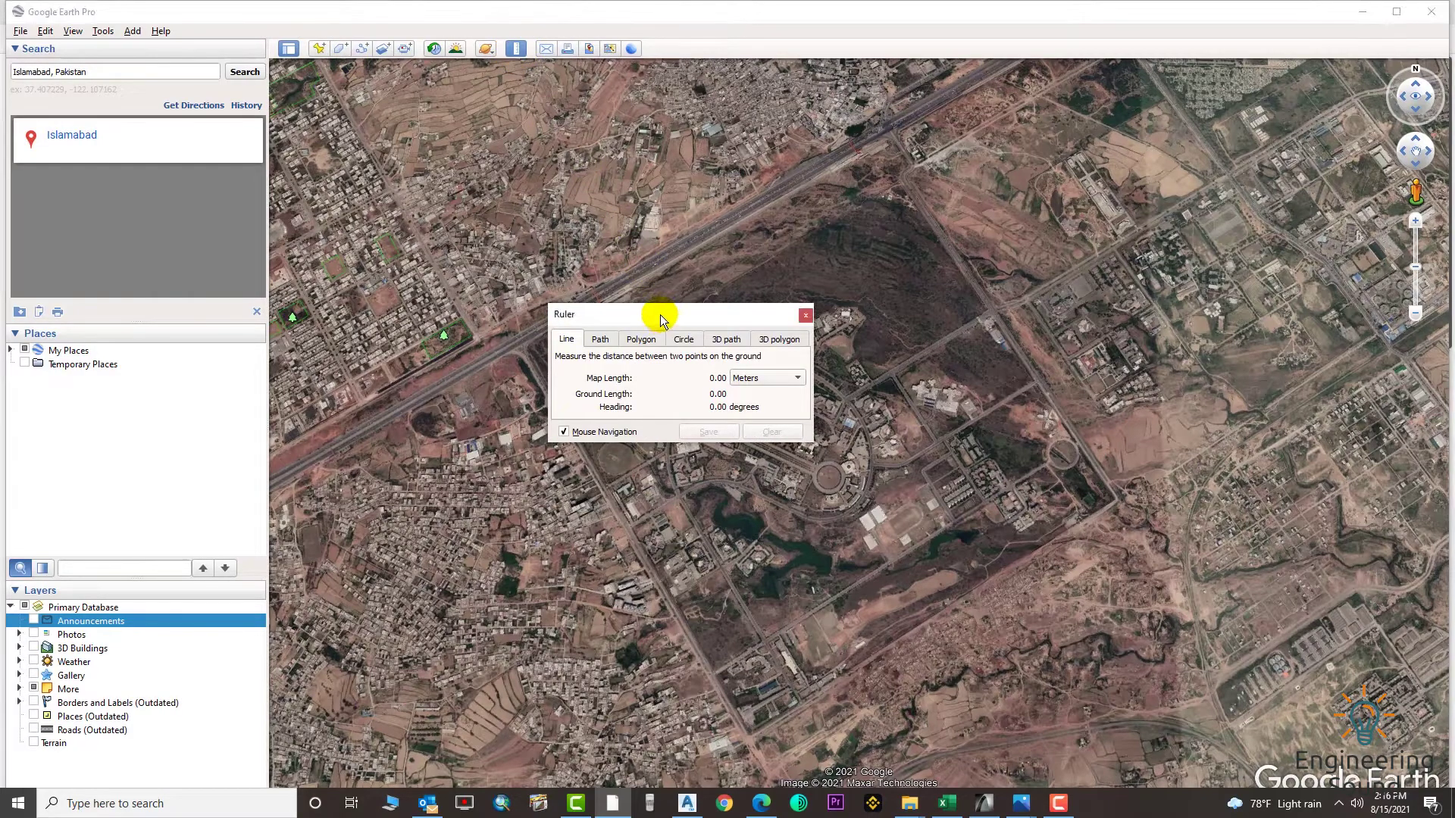
drag(659, 316, 529, 280)
click(465, 297)
click(507, 297)
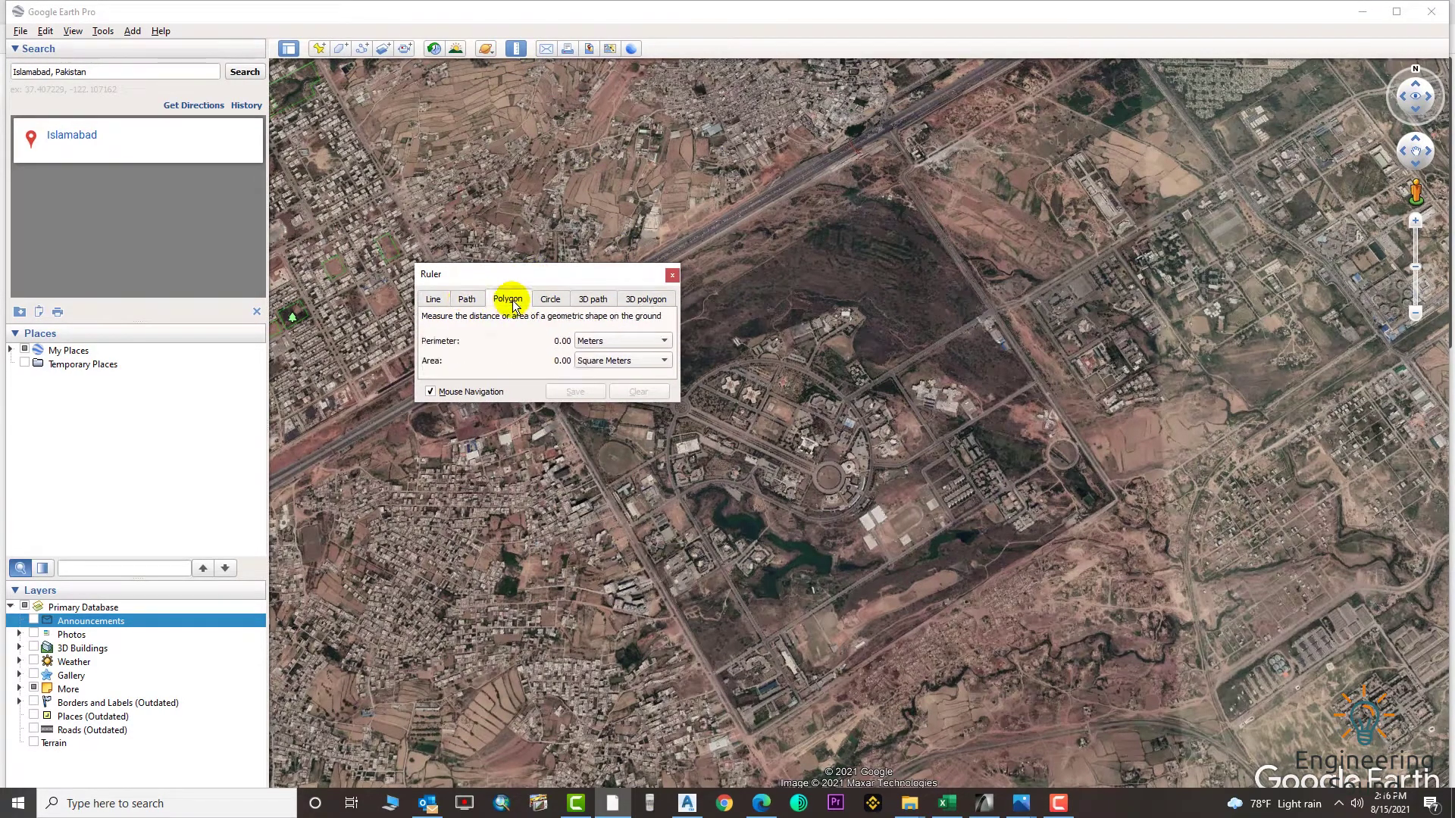
click(549, 301)
click(593, 300)
click(647, 299)
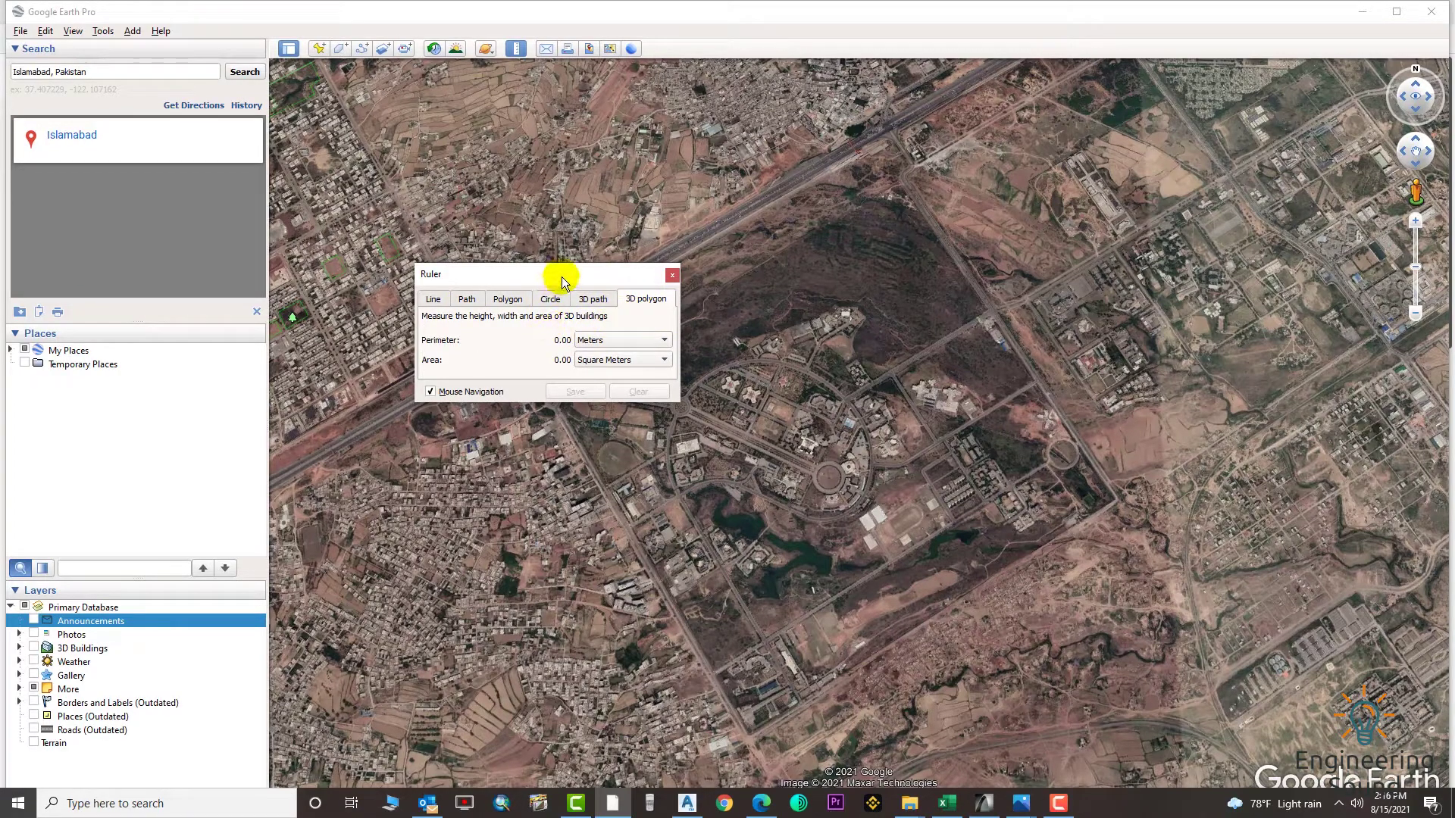
drag(544, 273, 468, 194)
Step: Select the Polygon measure with perimeter in Meters and area in Square Meters
click(431, 218)
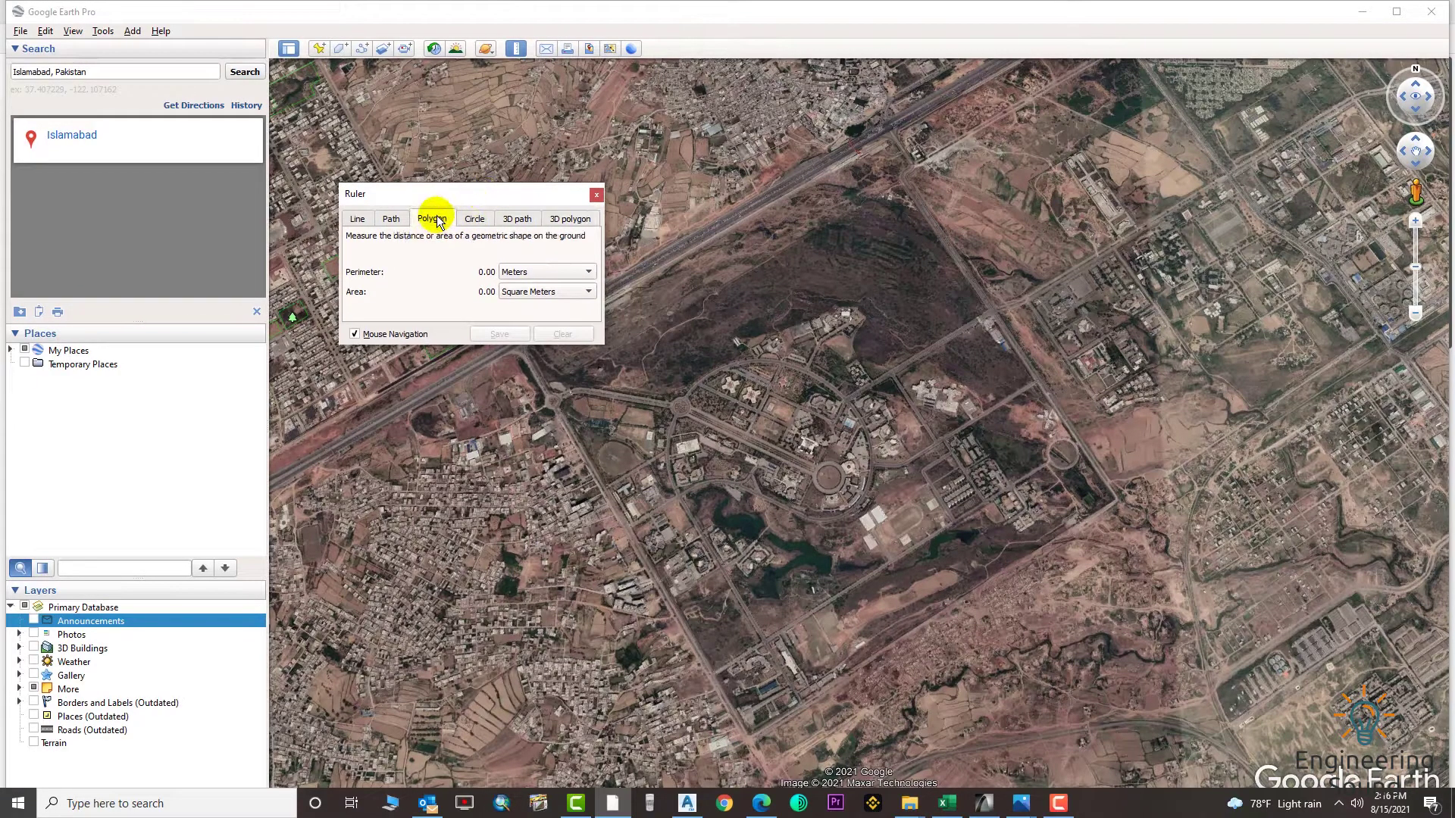
drag(485, 199, 426, 149)
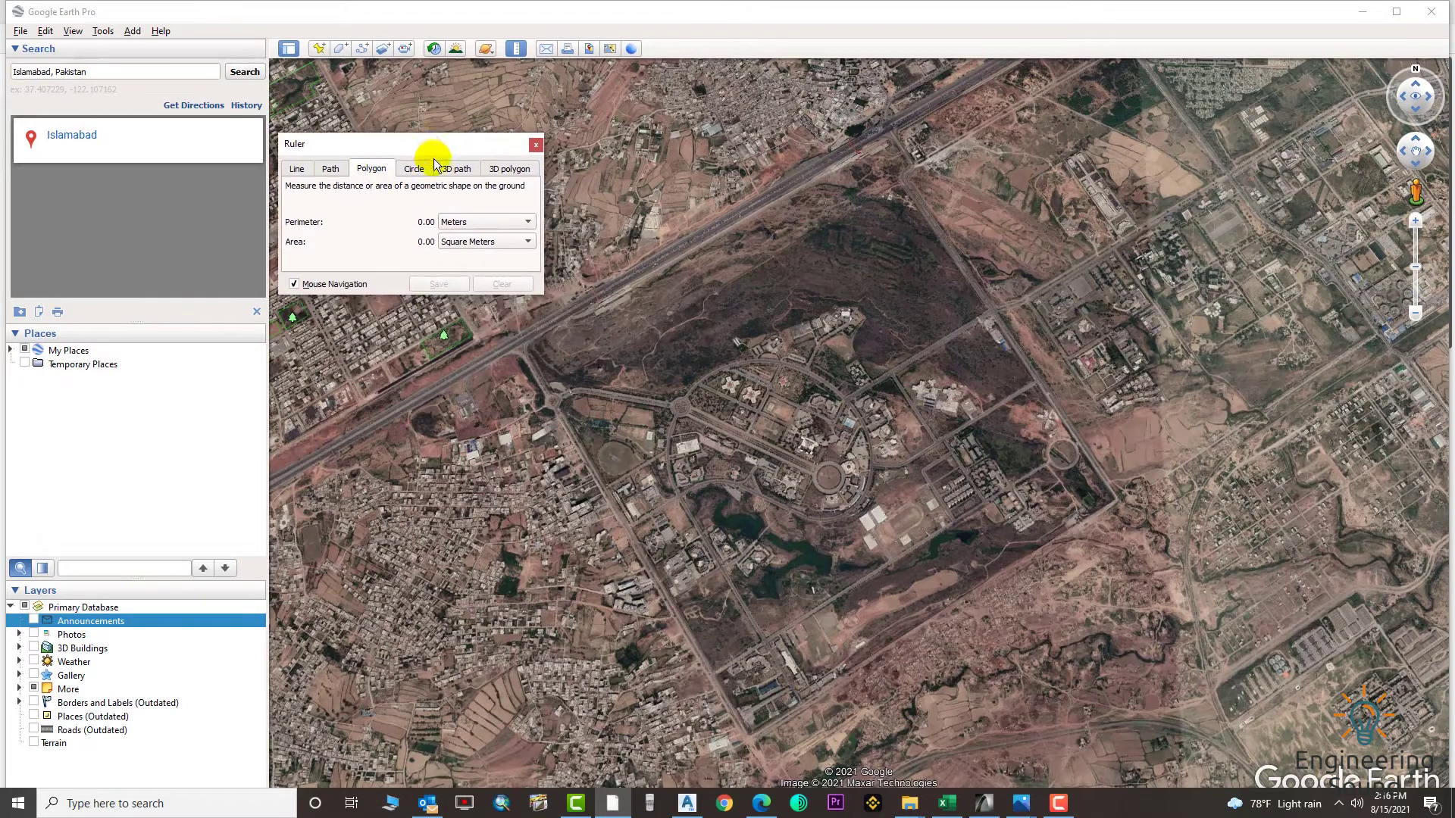
click(500, 222)
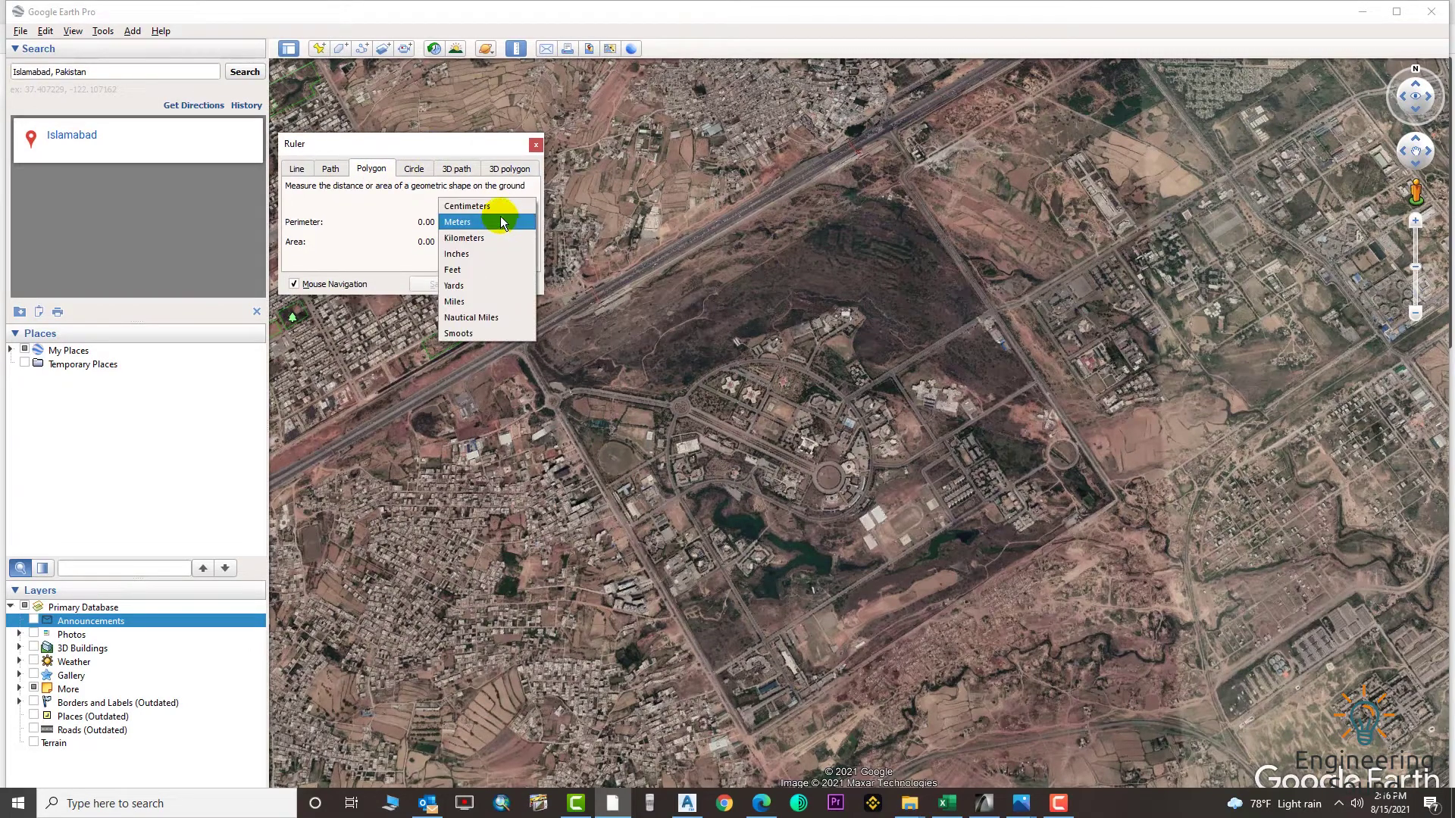
click(500, 222)
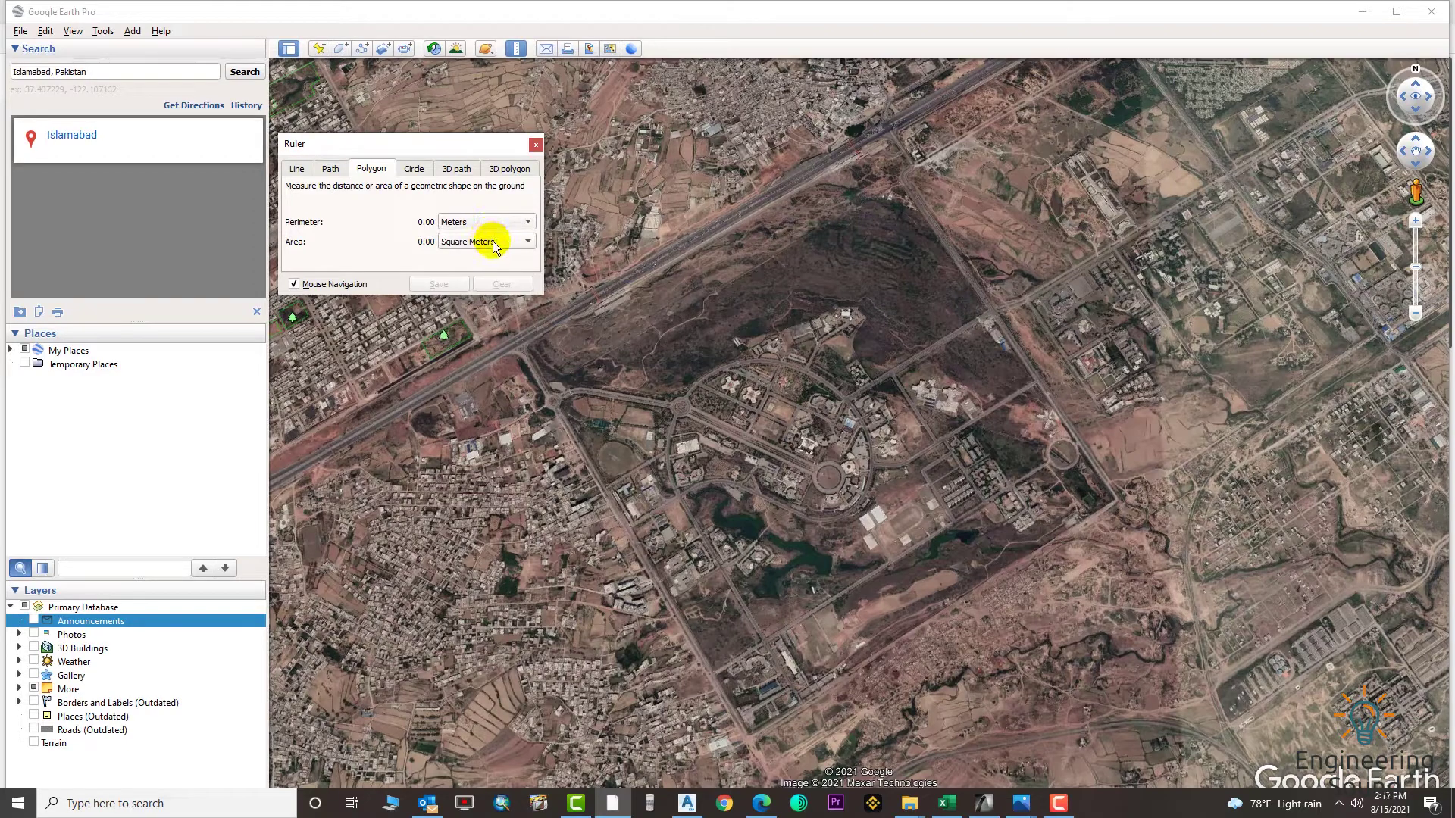
click(487, 241)
click(484, 243)
click(506, 242)
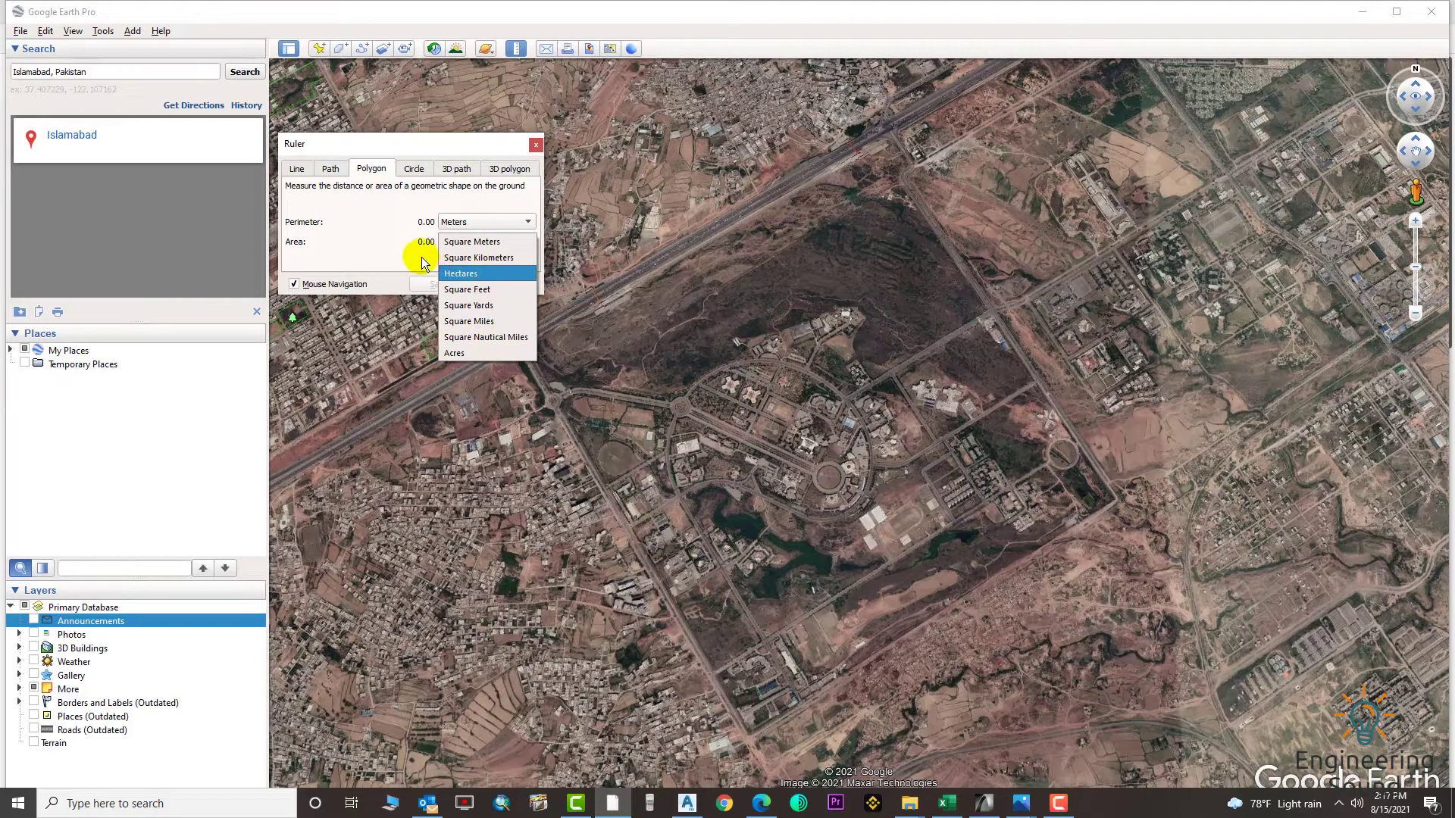
click(389, 256)
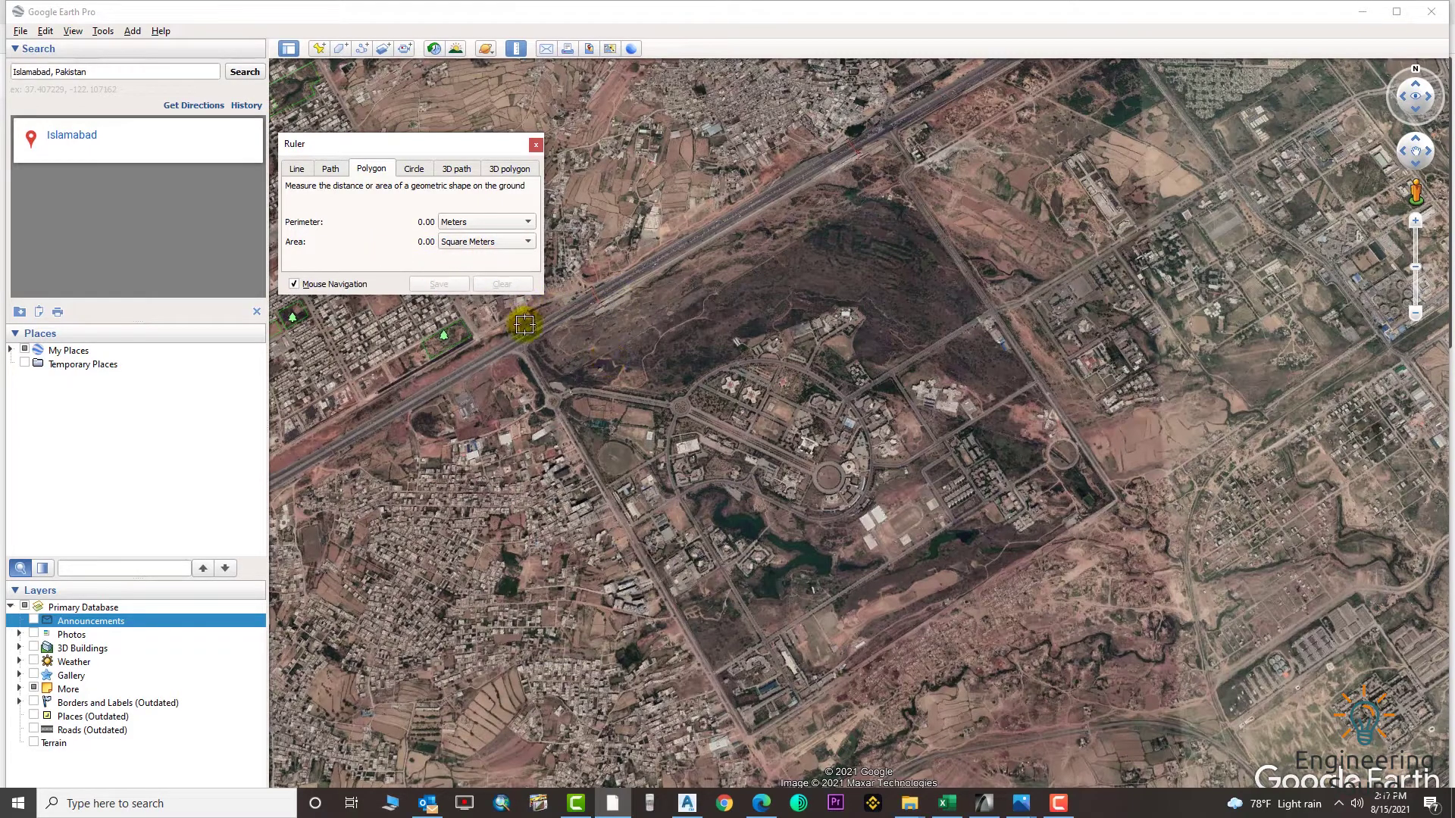
Step: Mark the site's left, top, right and bottom corners for a 3,294,561.36 m² polygon
click(526, 347)
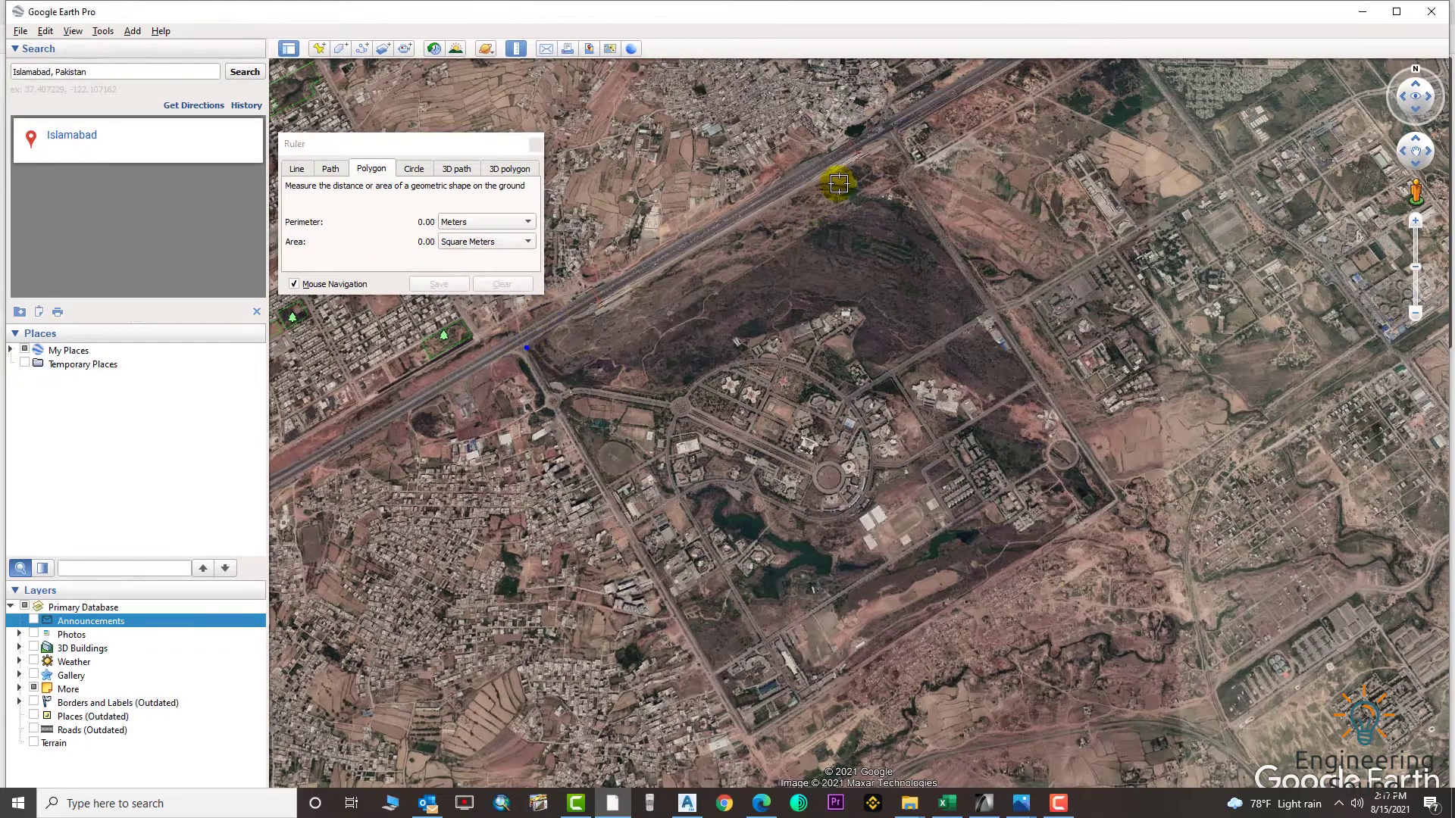
click(882, 140)
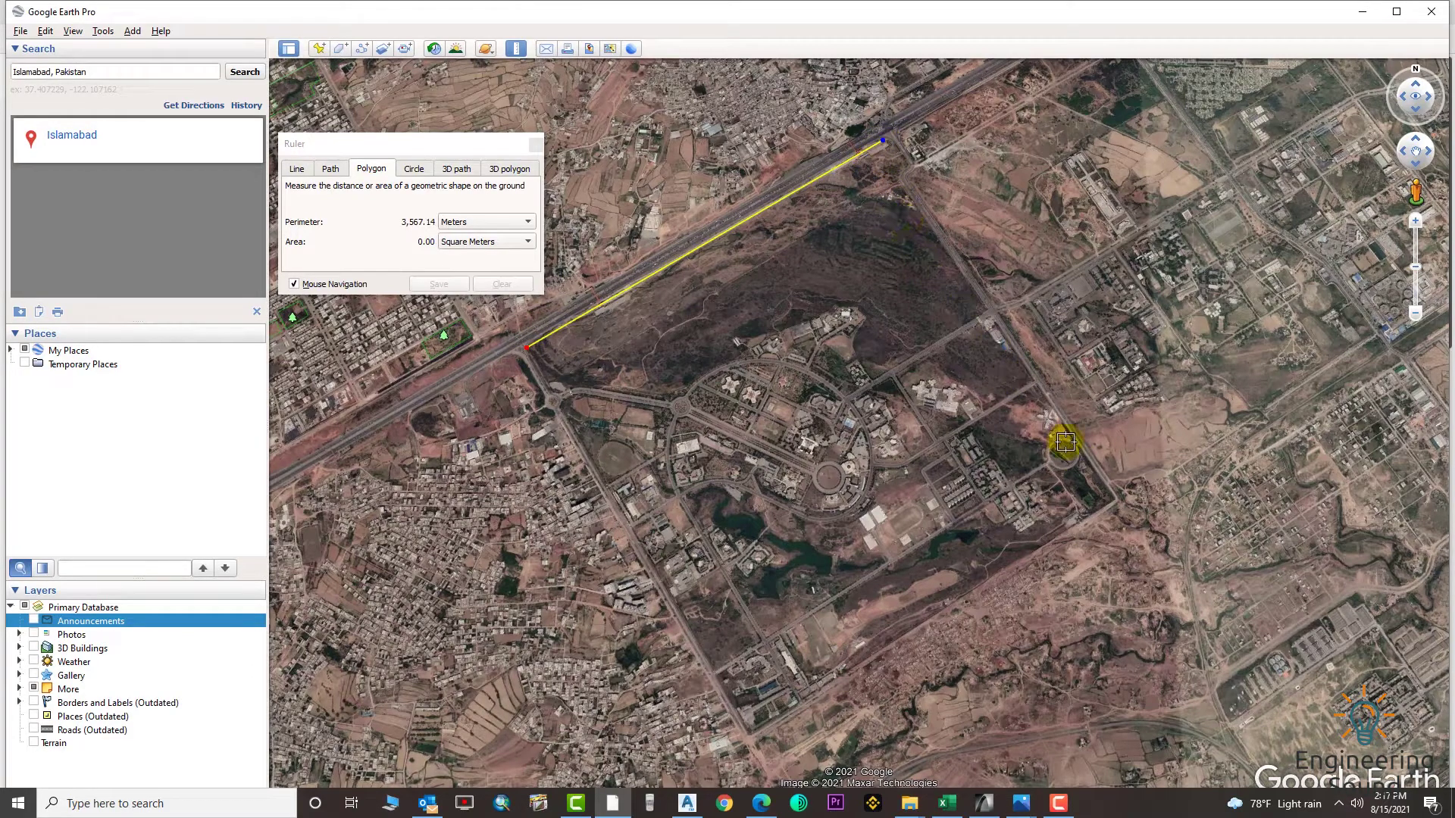
click(1117, 499)
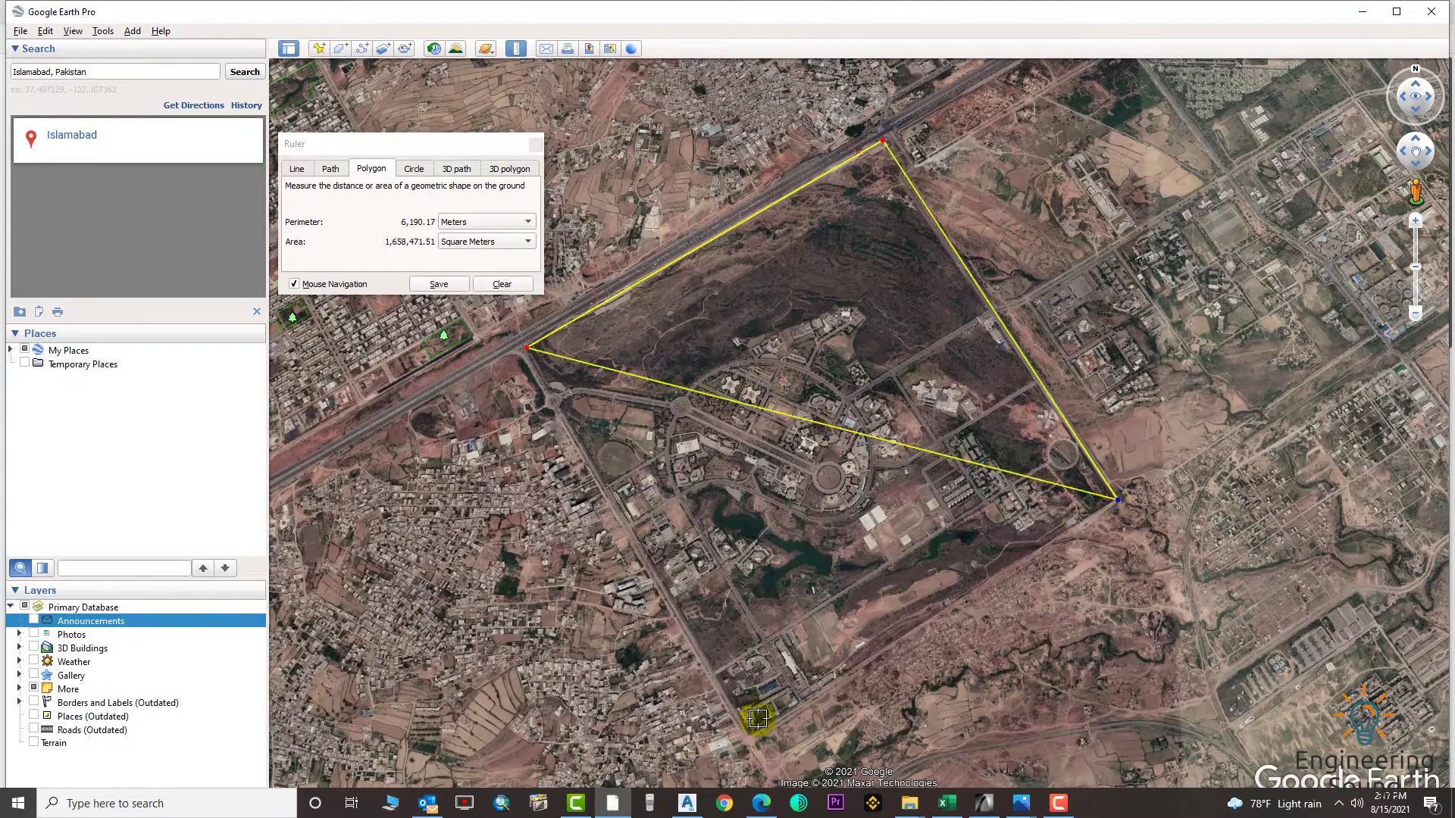
click(743, 736)
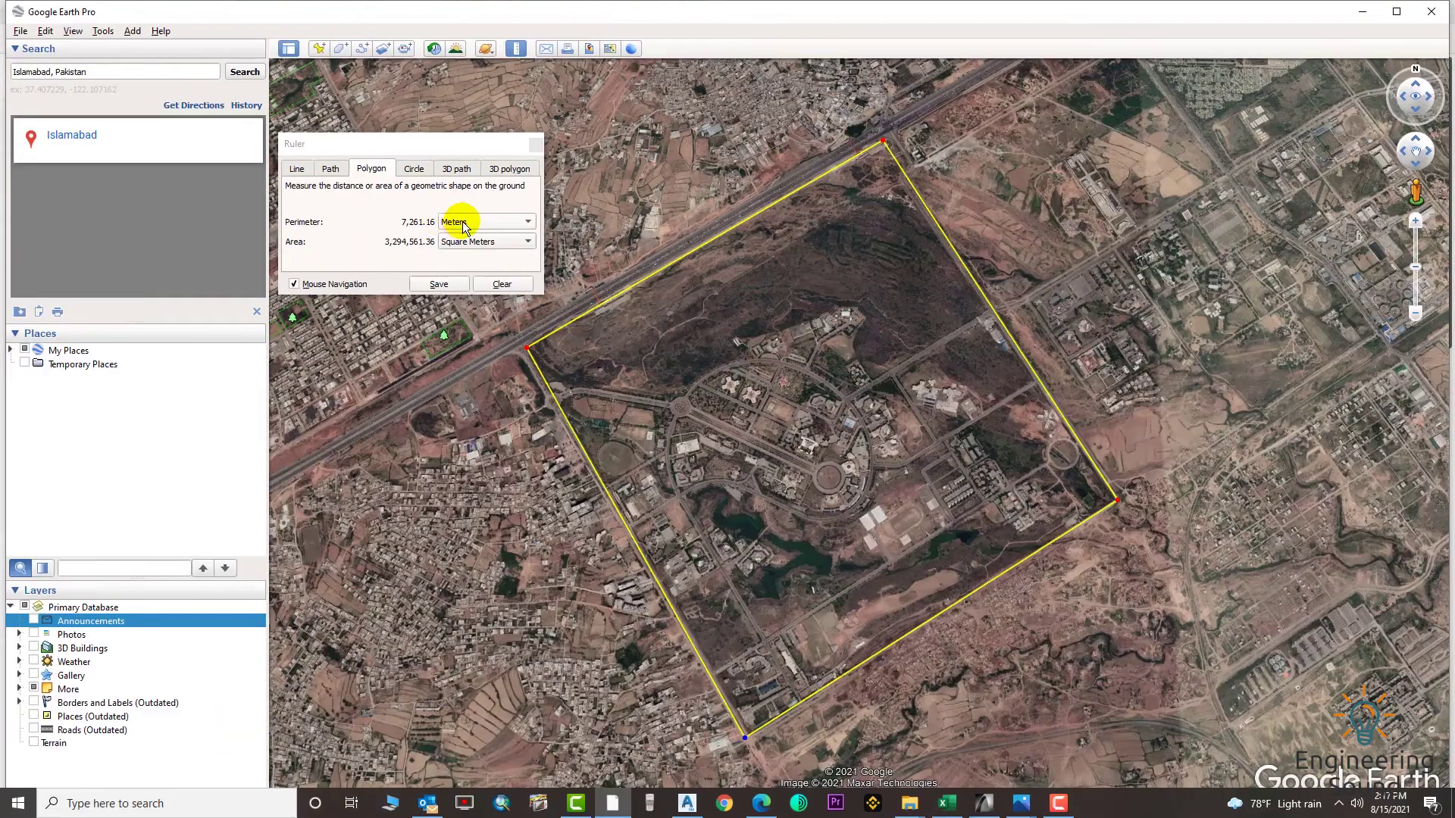
Step: Switch the perimeter and area units to kilometers, then to feet and square feet
click(464, 223)
click(476, 234)
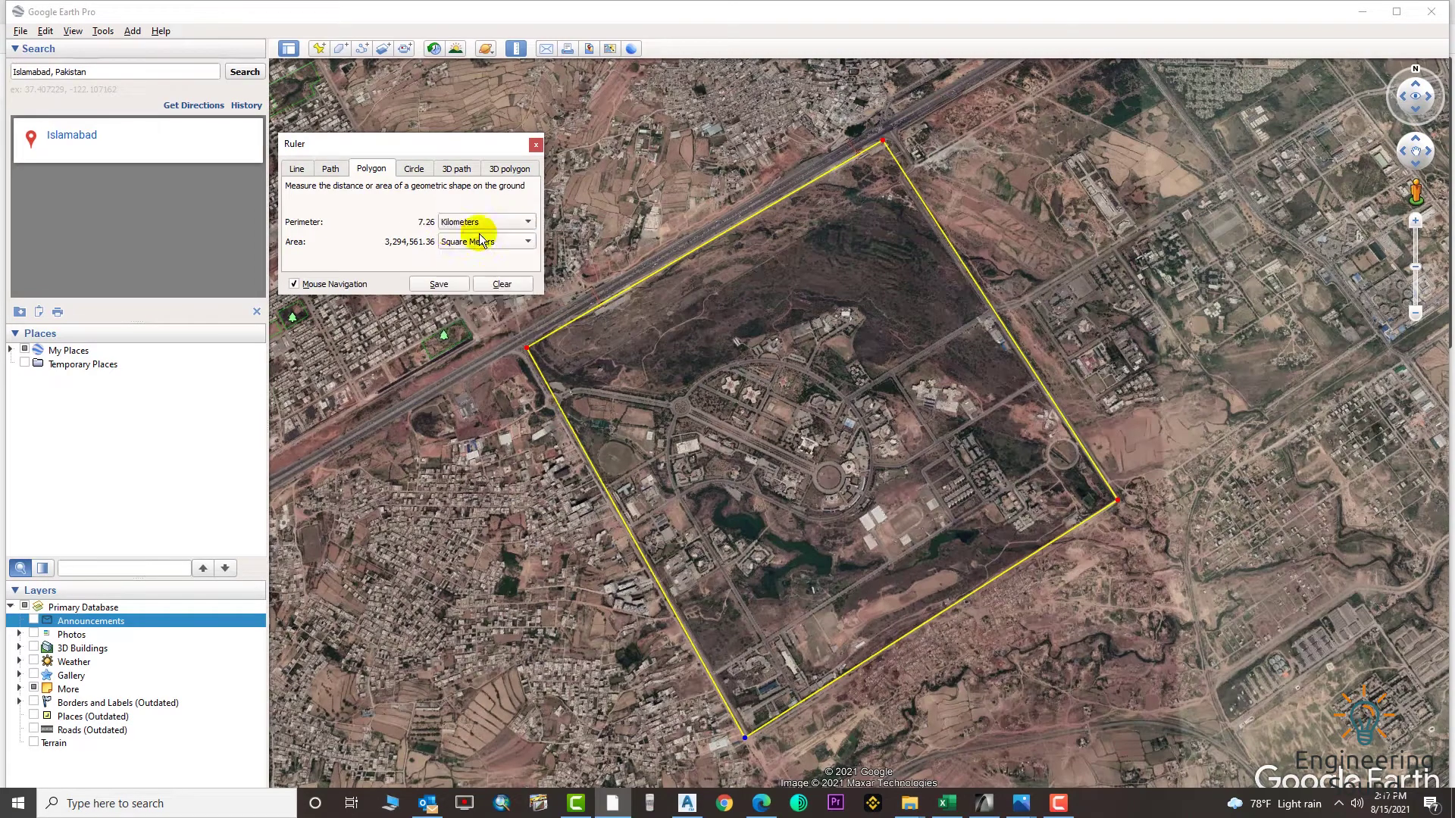
click(489, 239)
click(485, 253)
click(528, 223)
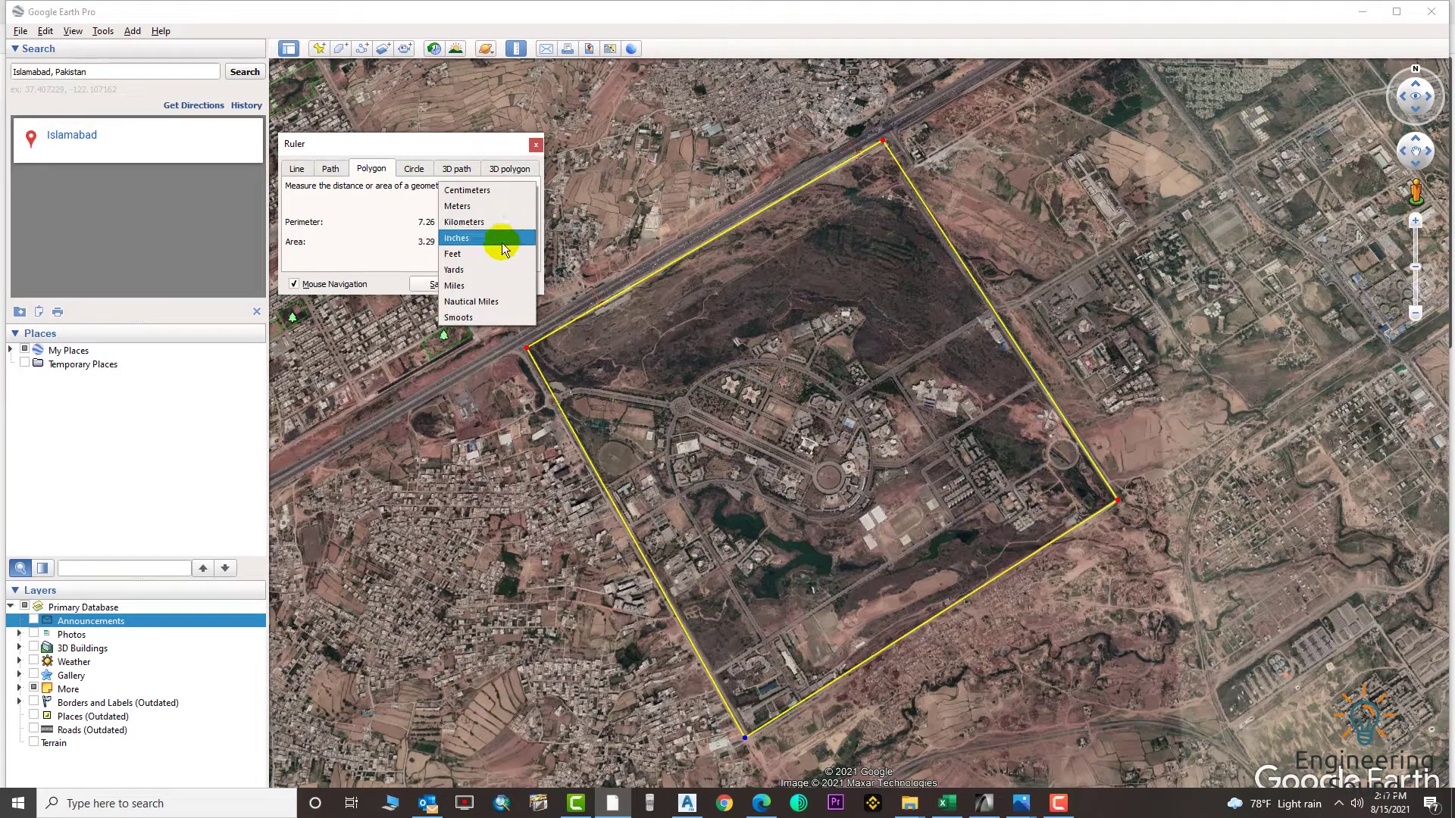
click(480, 254)
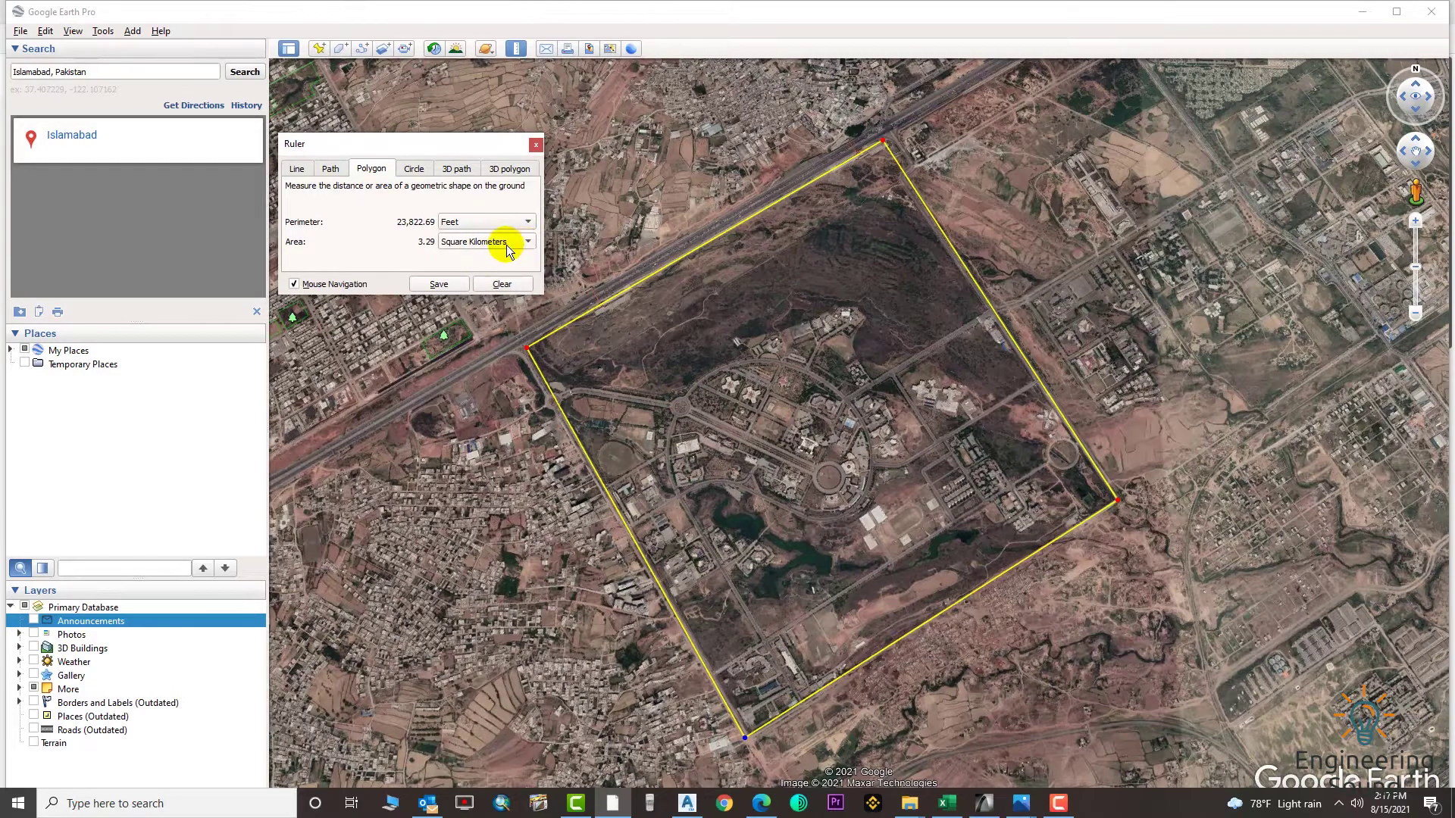
click(499, 242)
click(496, 274)
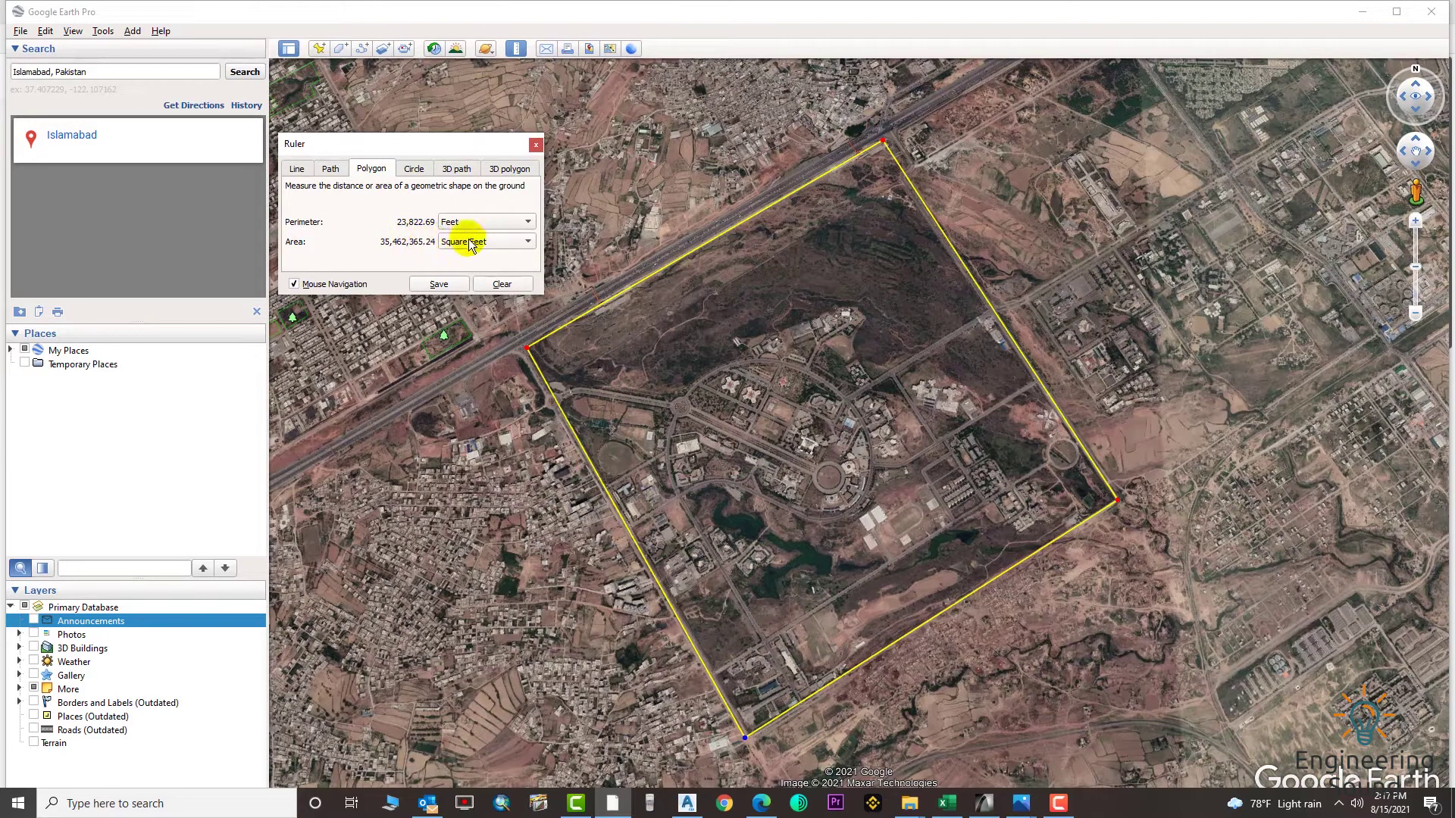
Step: Clear the measured outline from the 3D Polygon measure and close the Ruler
click(466, 172)
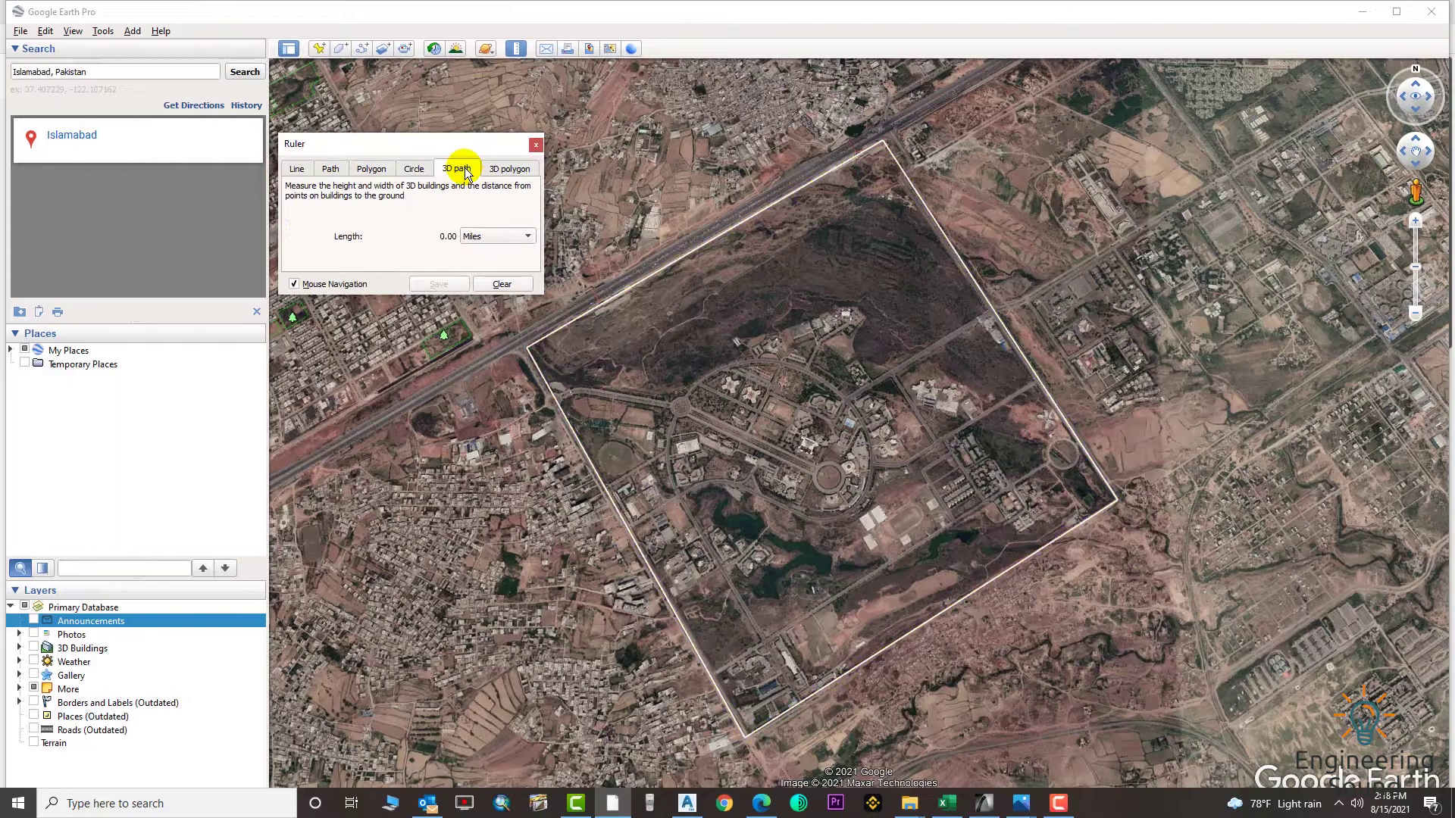
click(518, 170)
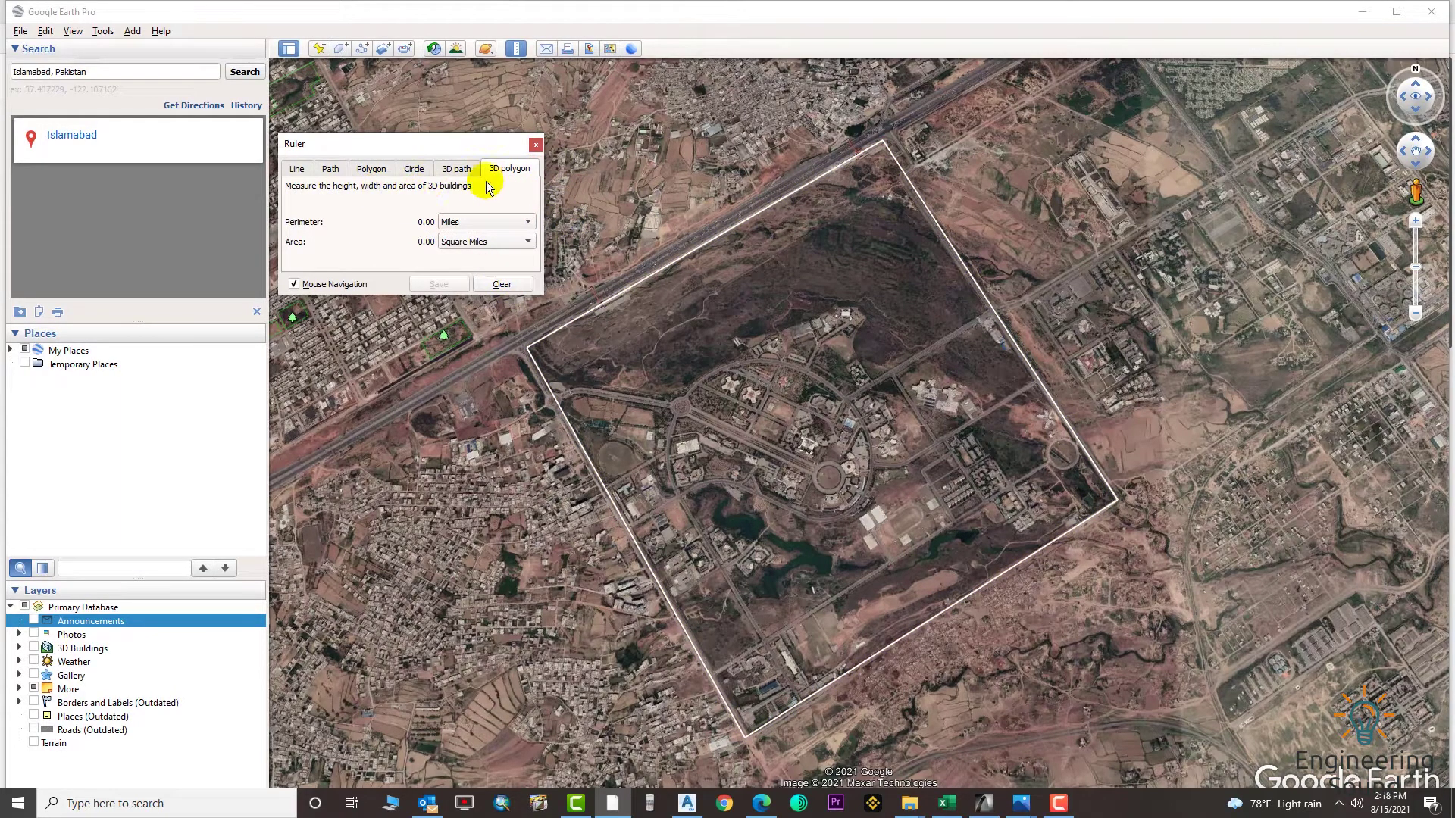
click(521, 285)
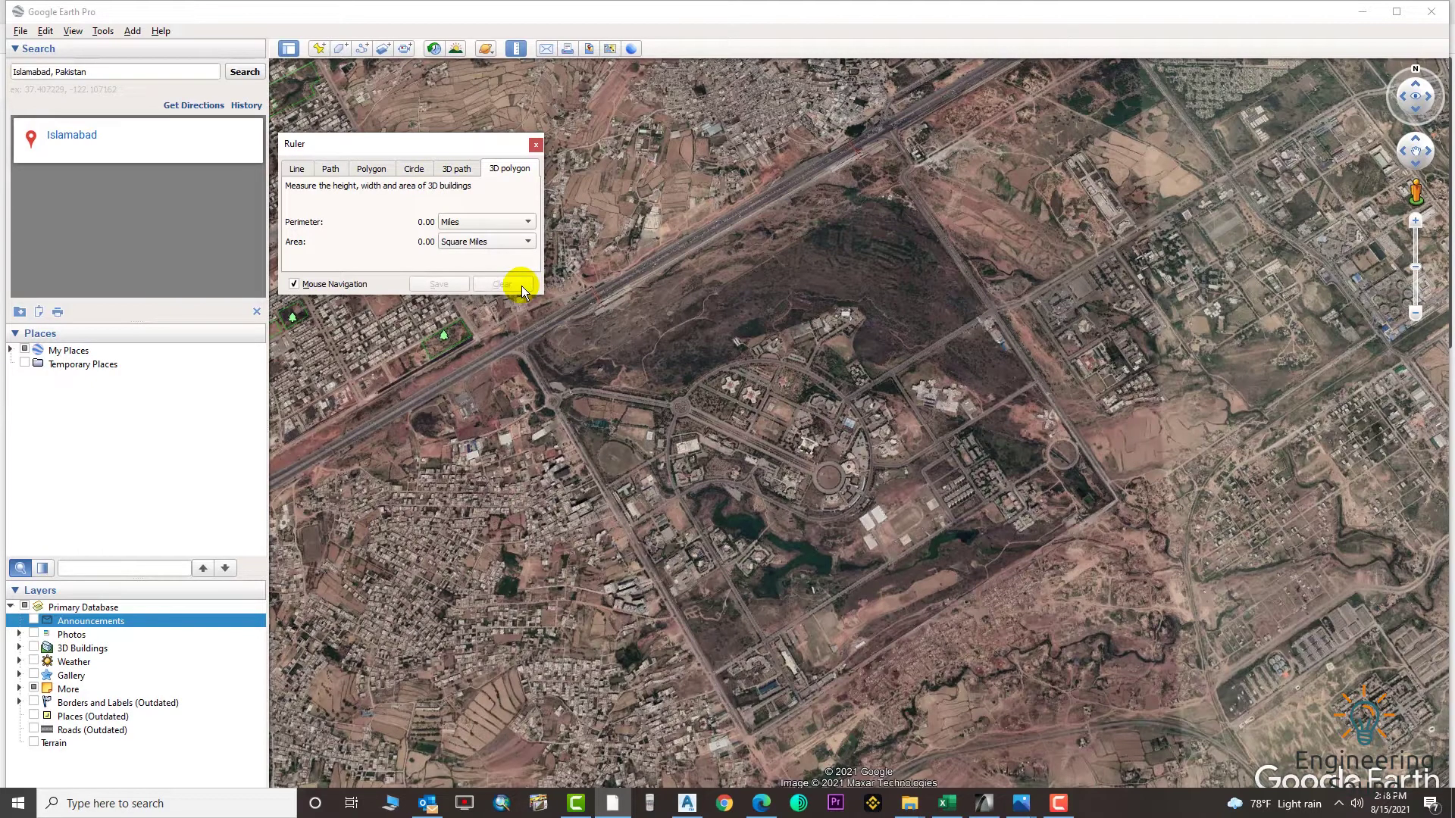
click(532, 145)
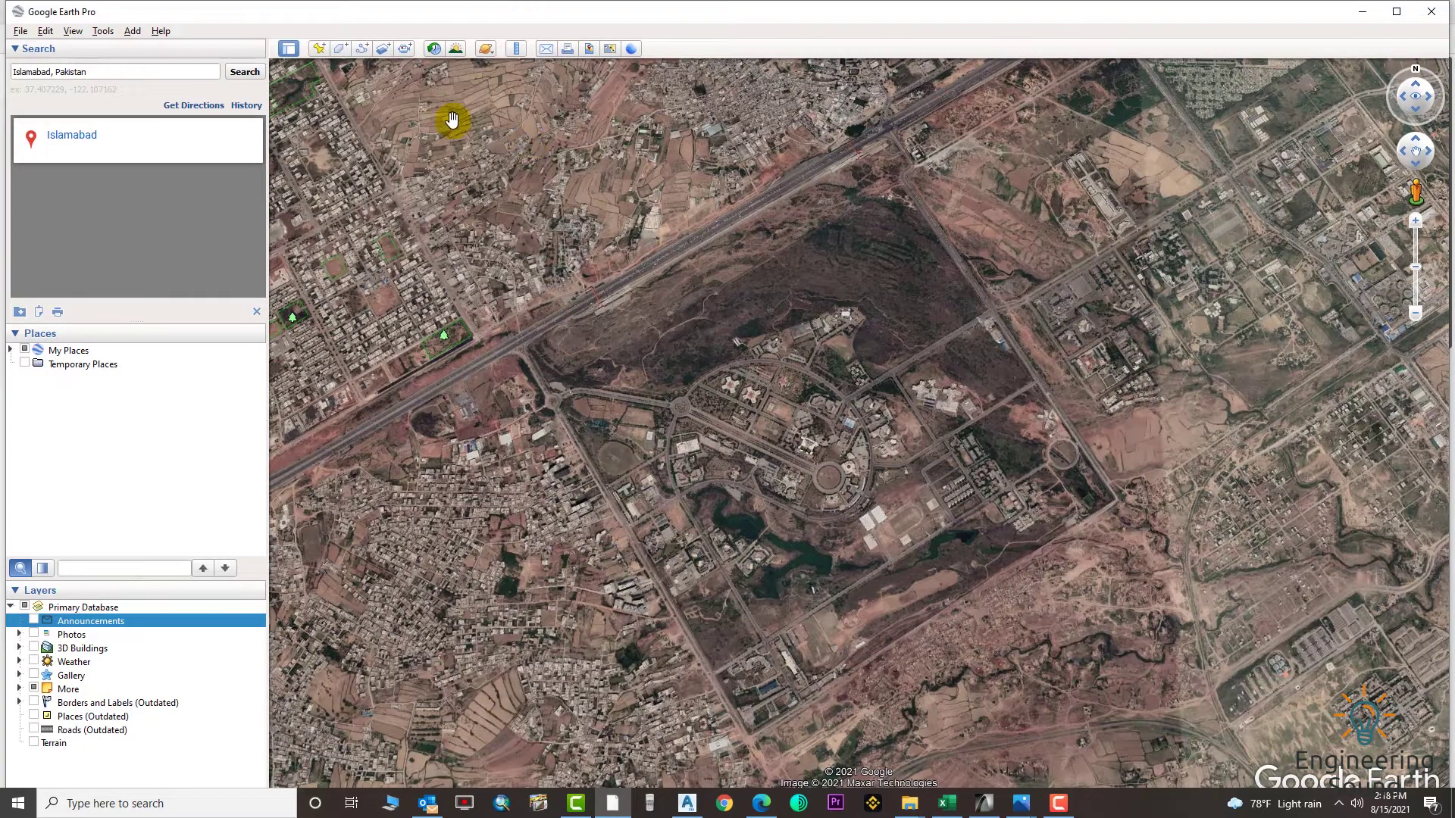
Step: Add a polygon named New Area, past the clamped-polygons warning, with its area kept Filled+Outlined
click(338, 50)
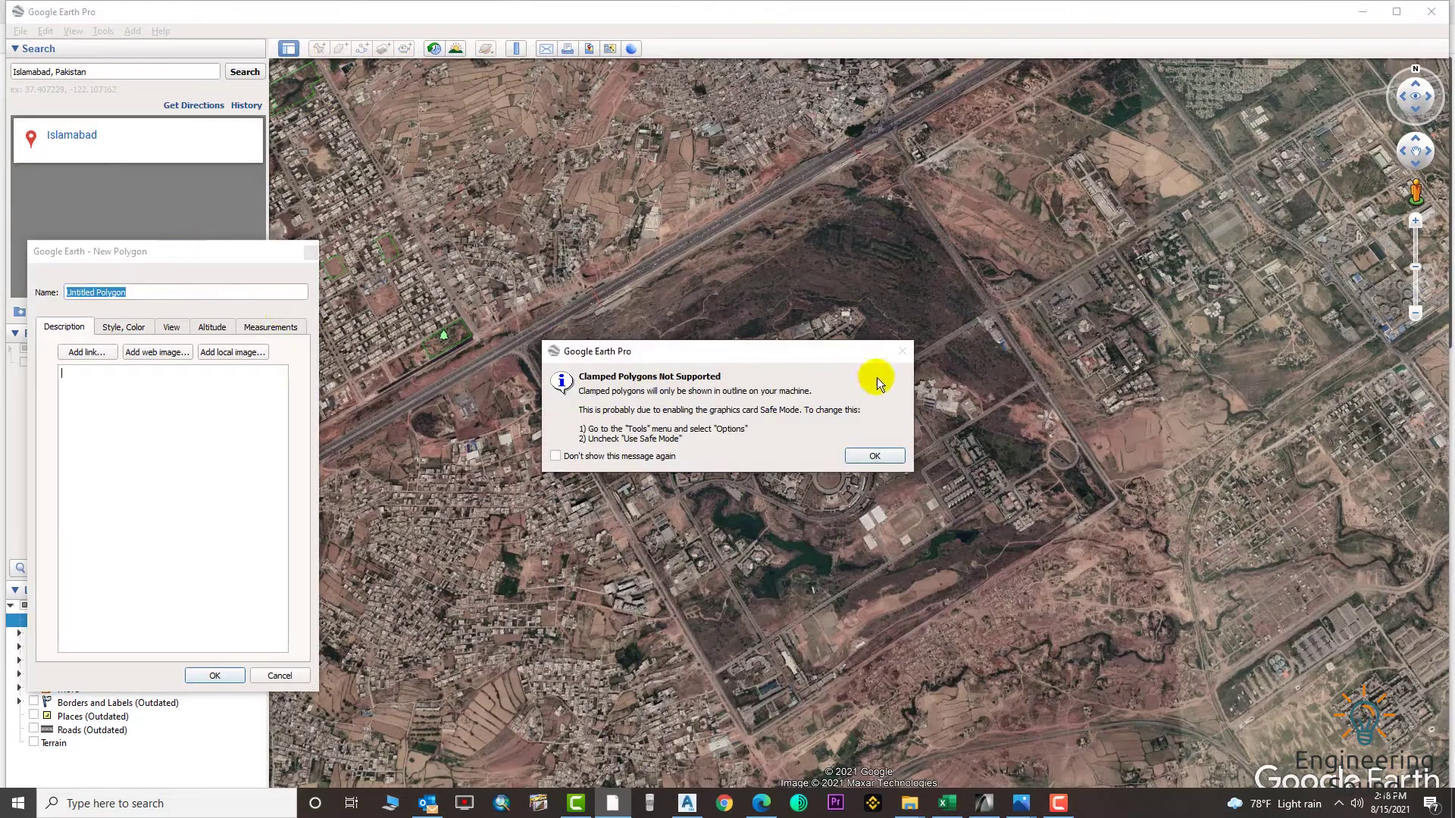
click(875, 455)
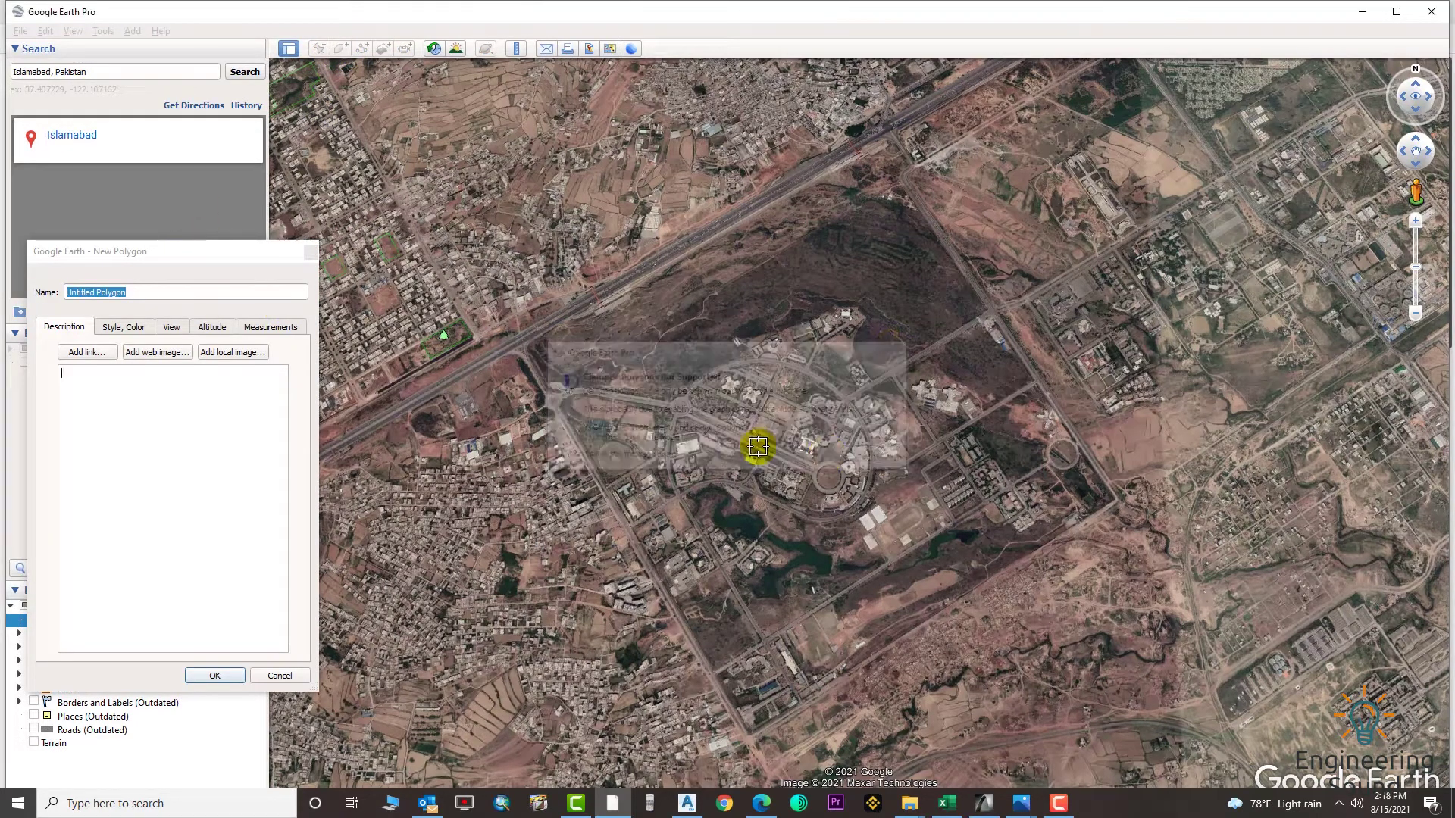
drag(126, 292, 69, 271)
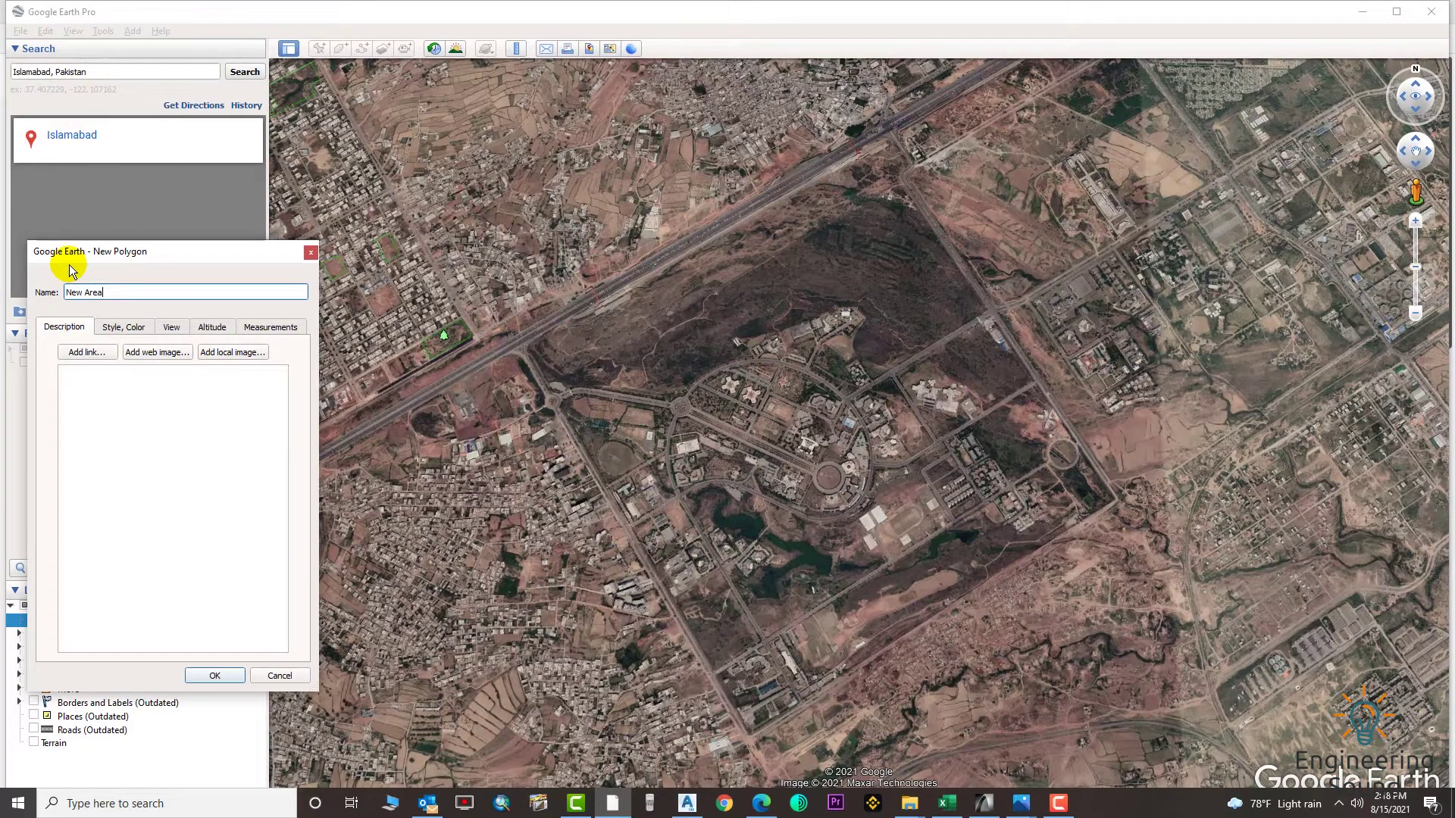
click(124, 328)
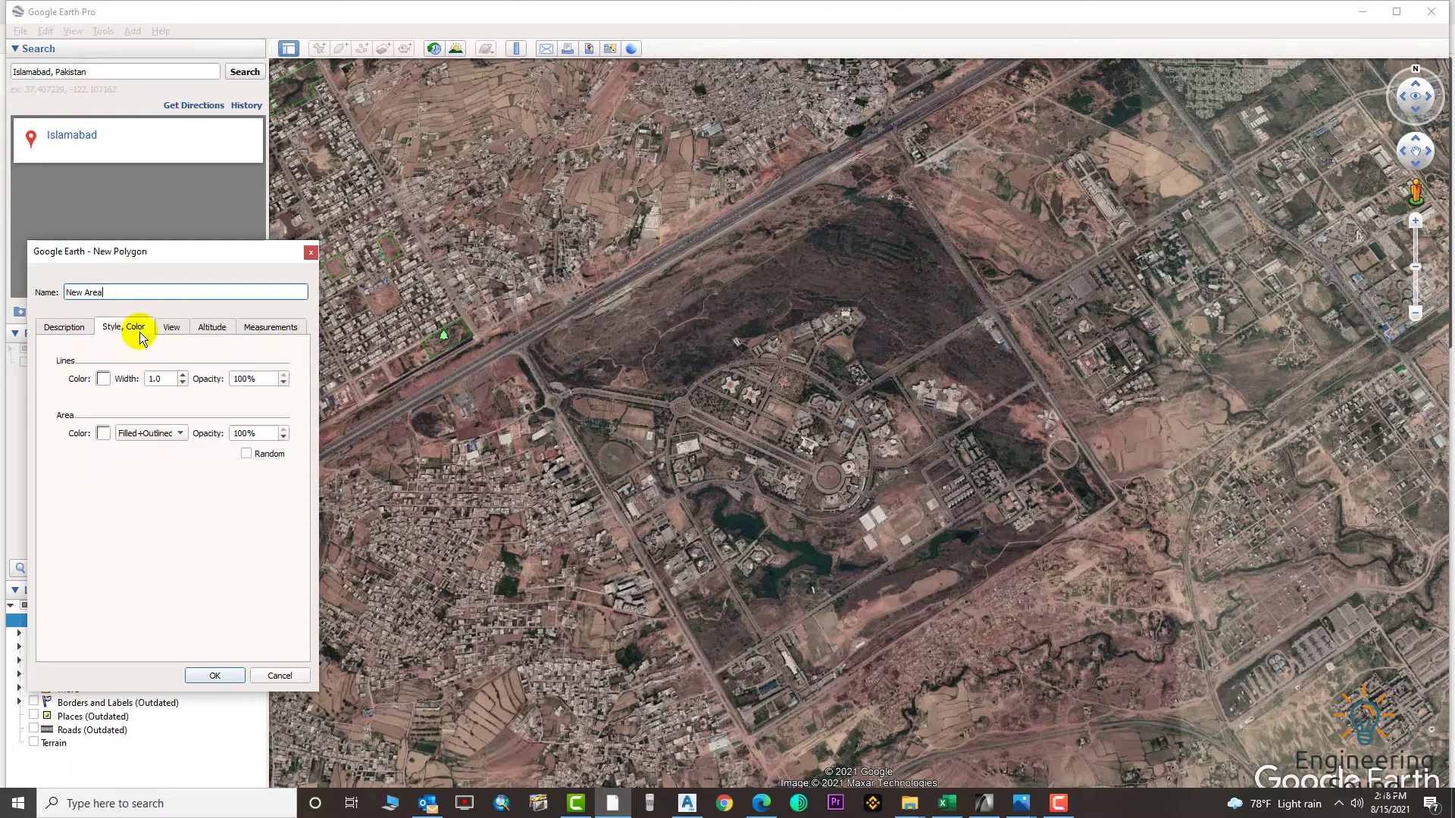
click(151, 433)
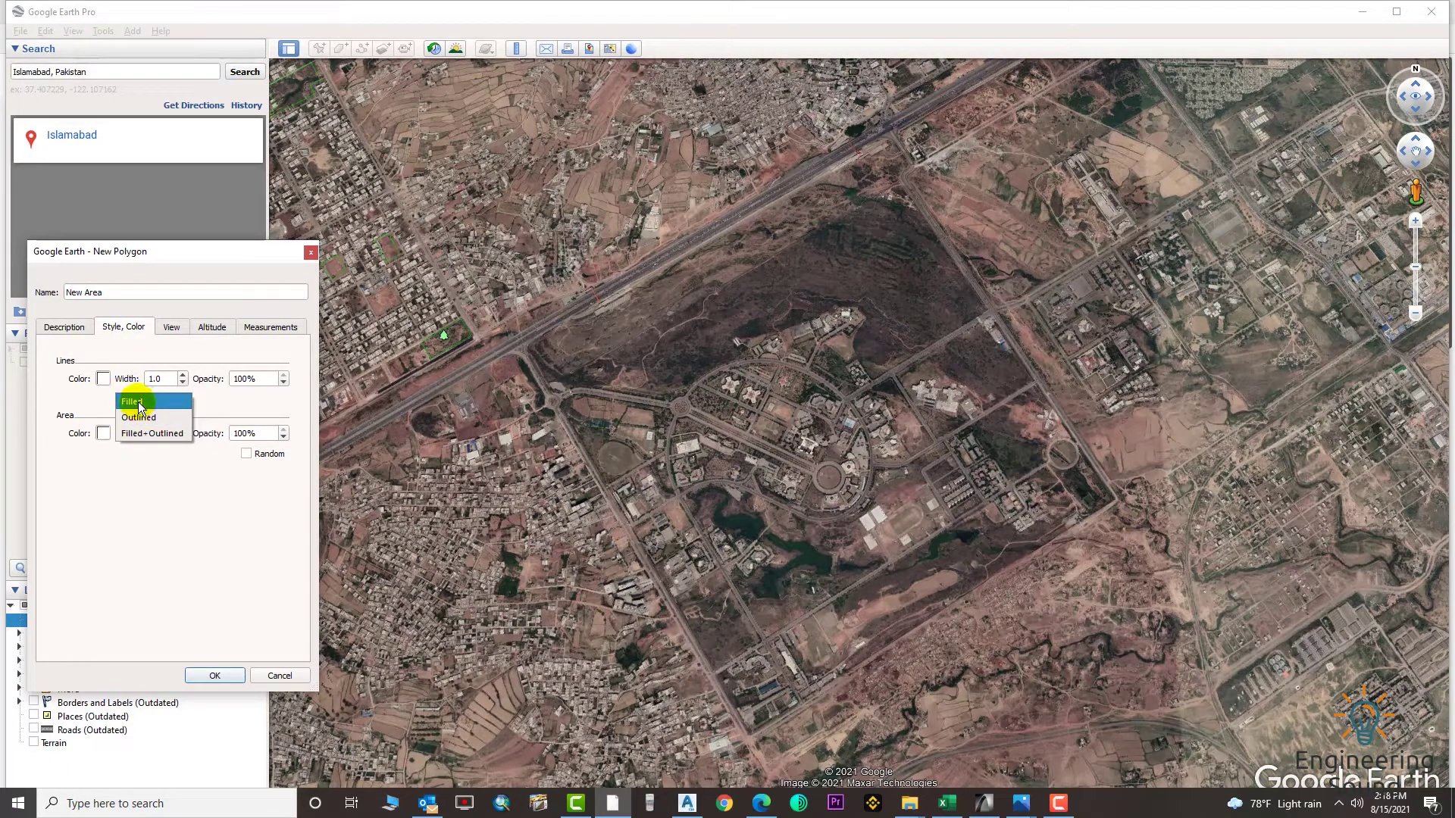
click(153, 503)
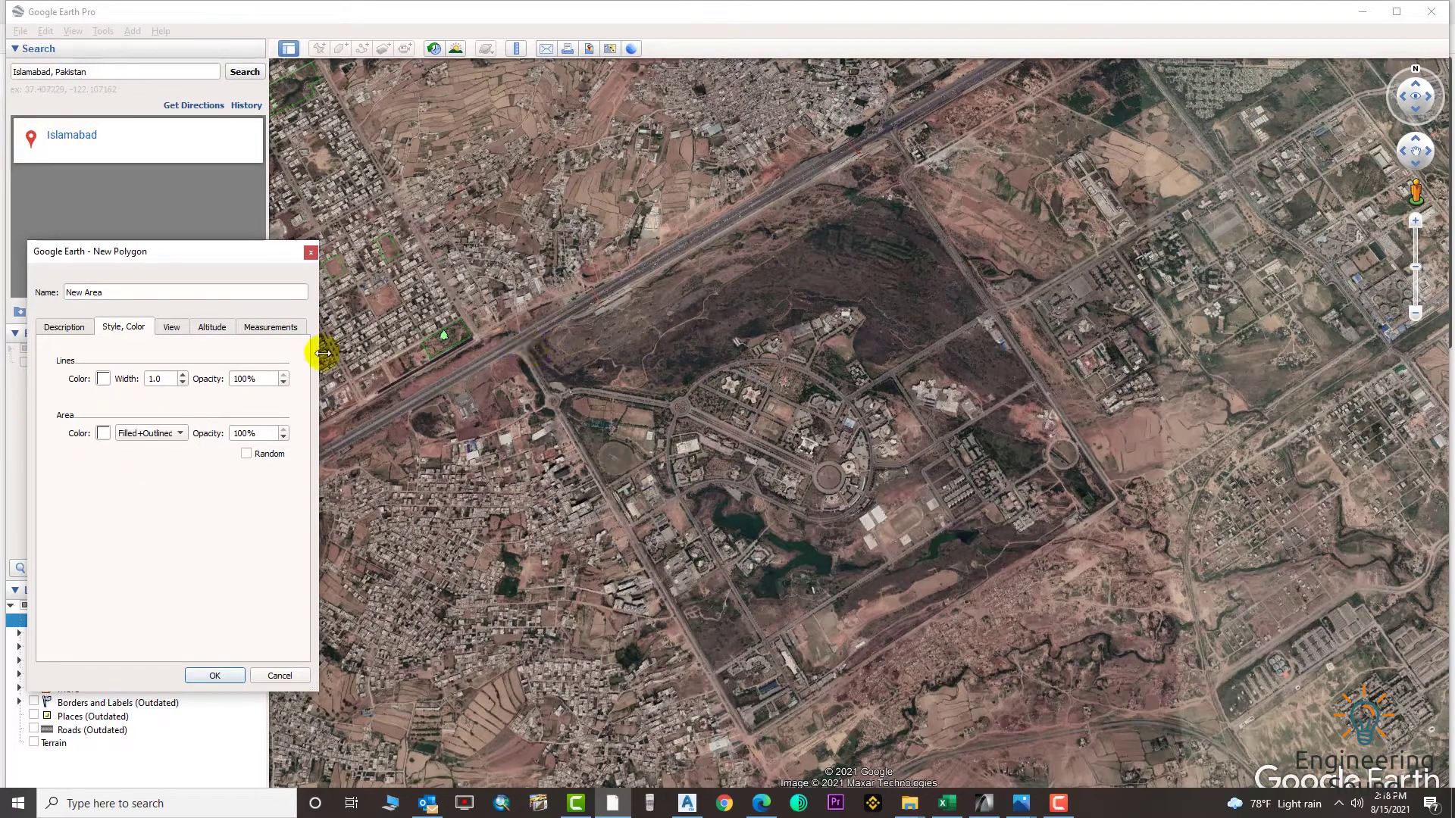
Step: Set the polygon's measurements to Meters for perimeter and Square Meters for area
click(284, 332)
click(229, 353)
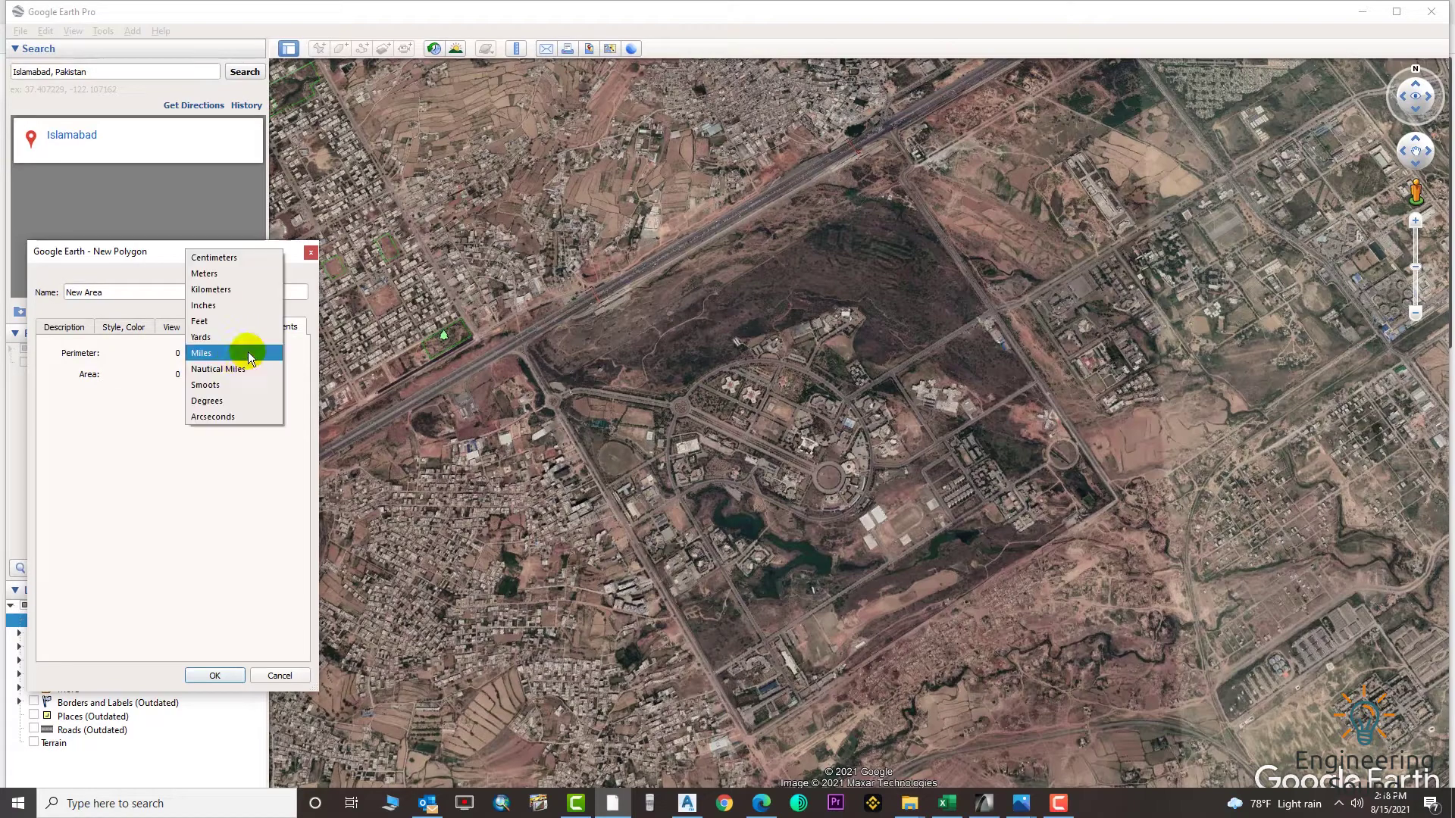
click(235, 273)
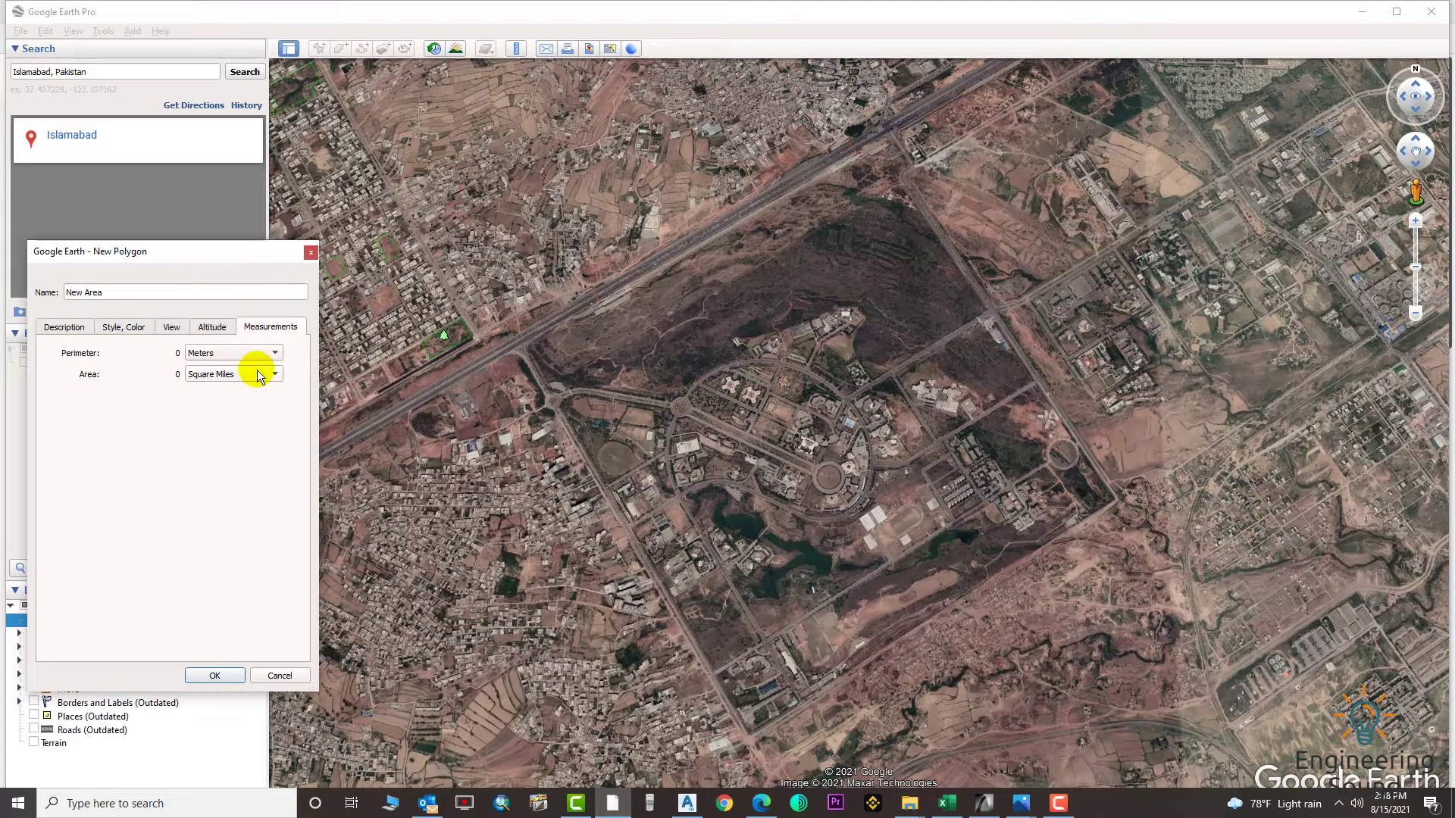
click(260, 375)
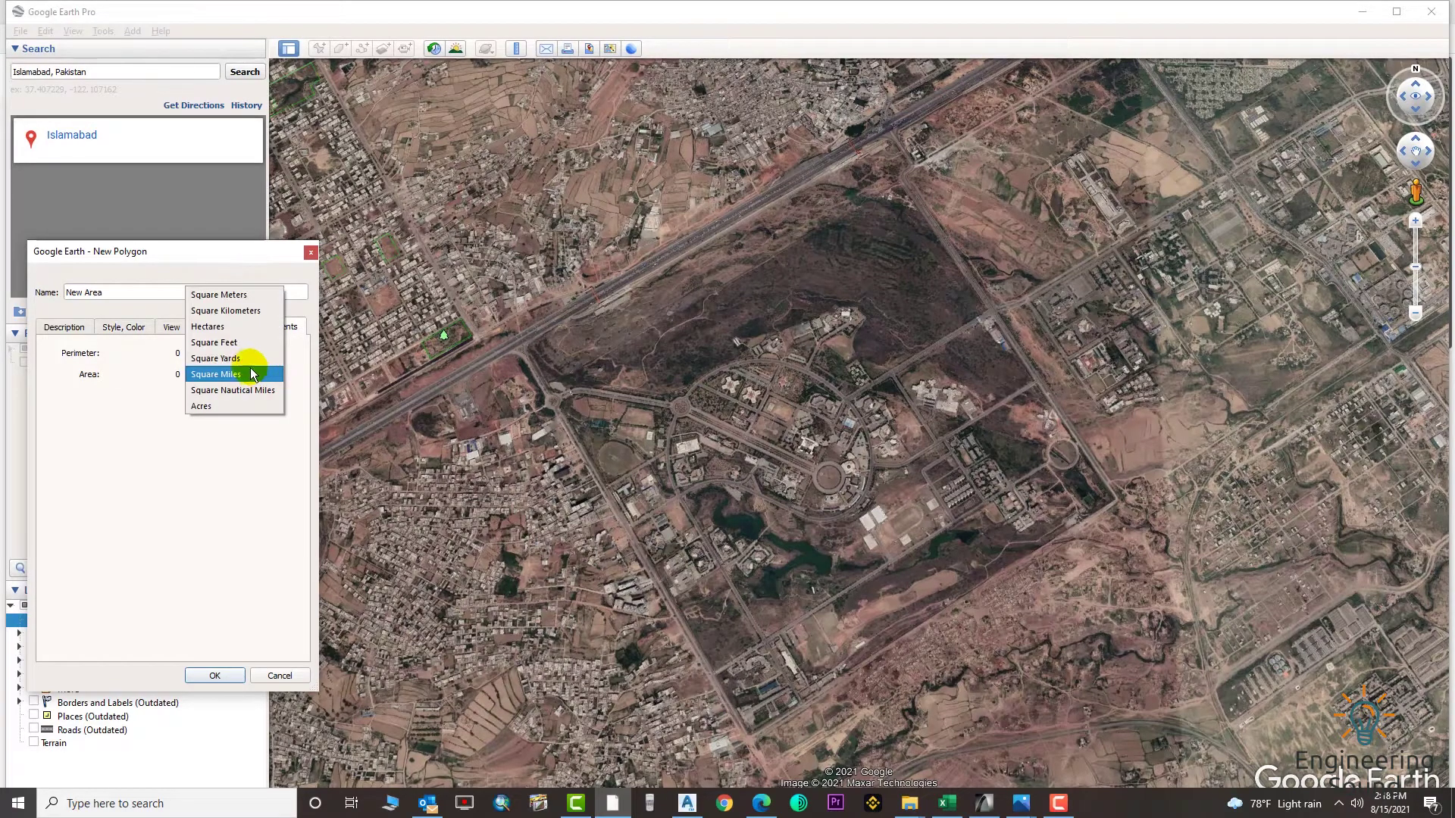
click(231, 295)
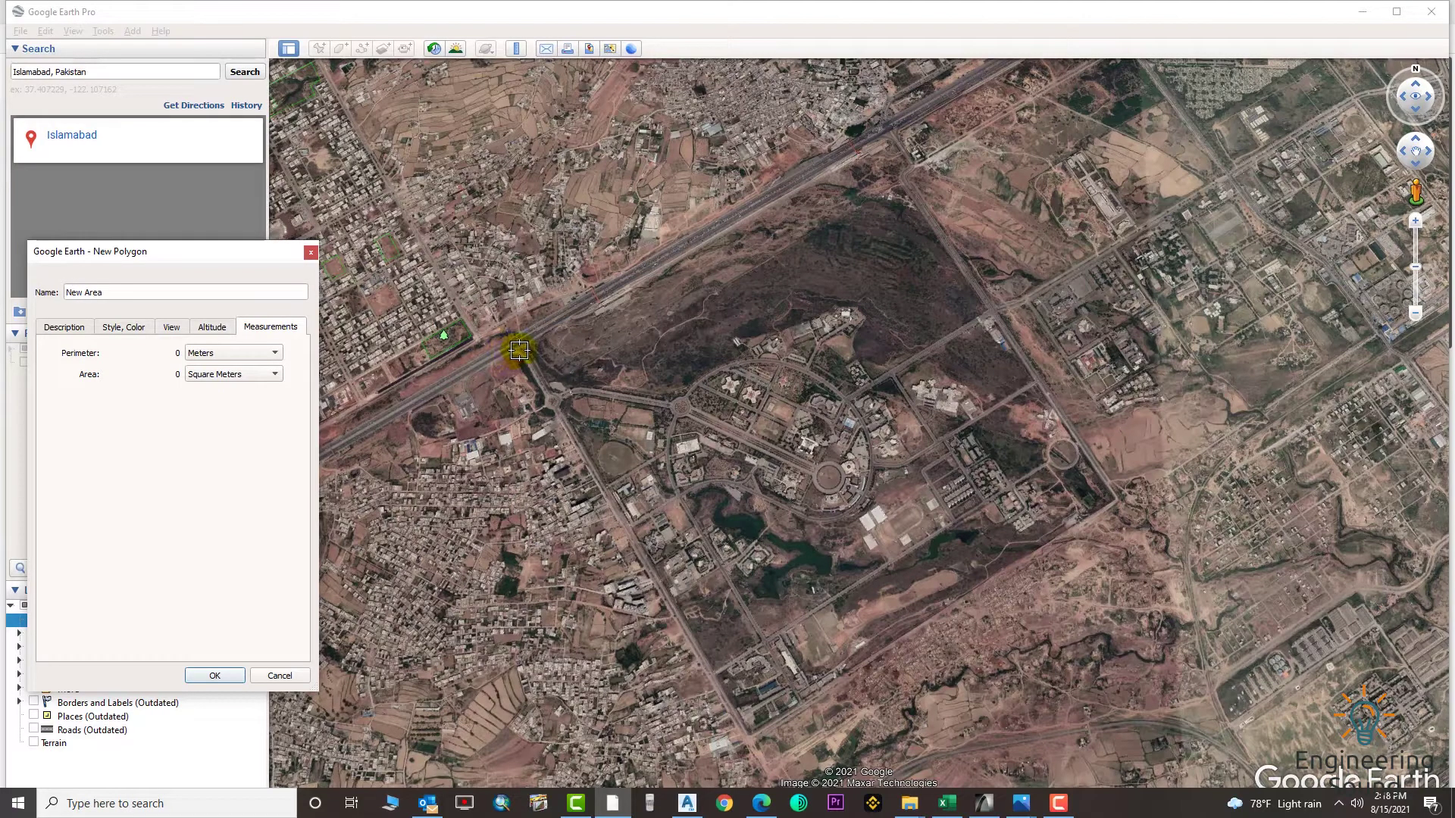
Step: Mark the site's west, north, east and south corners to outline it
click(519, 349)
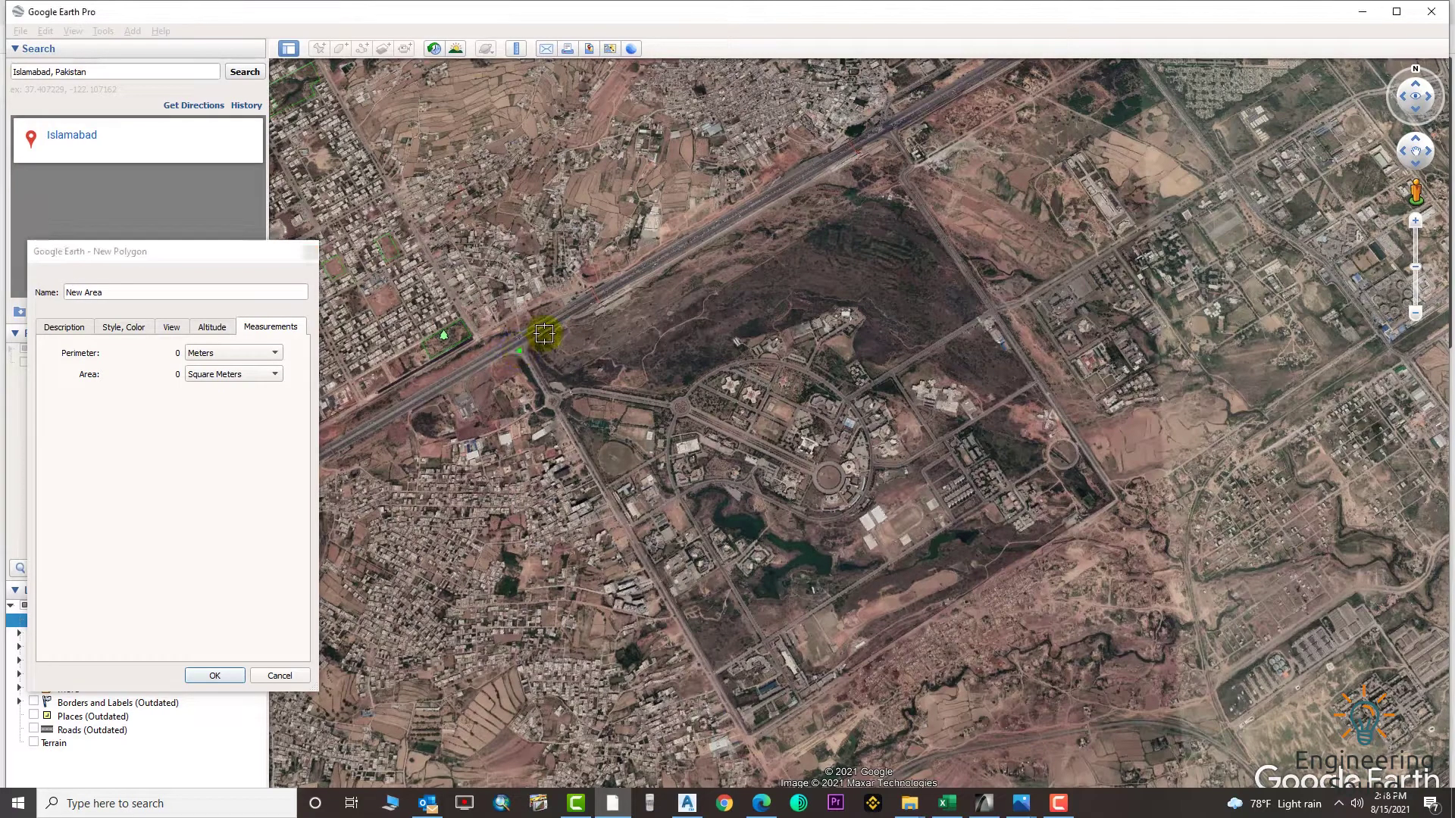
click(885, 139)
click(1114, 500)
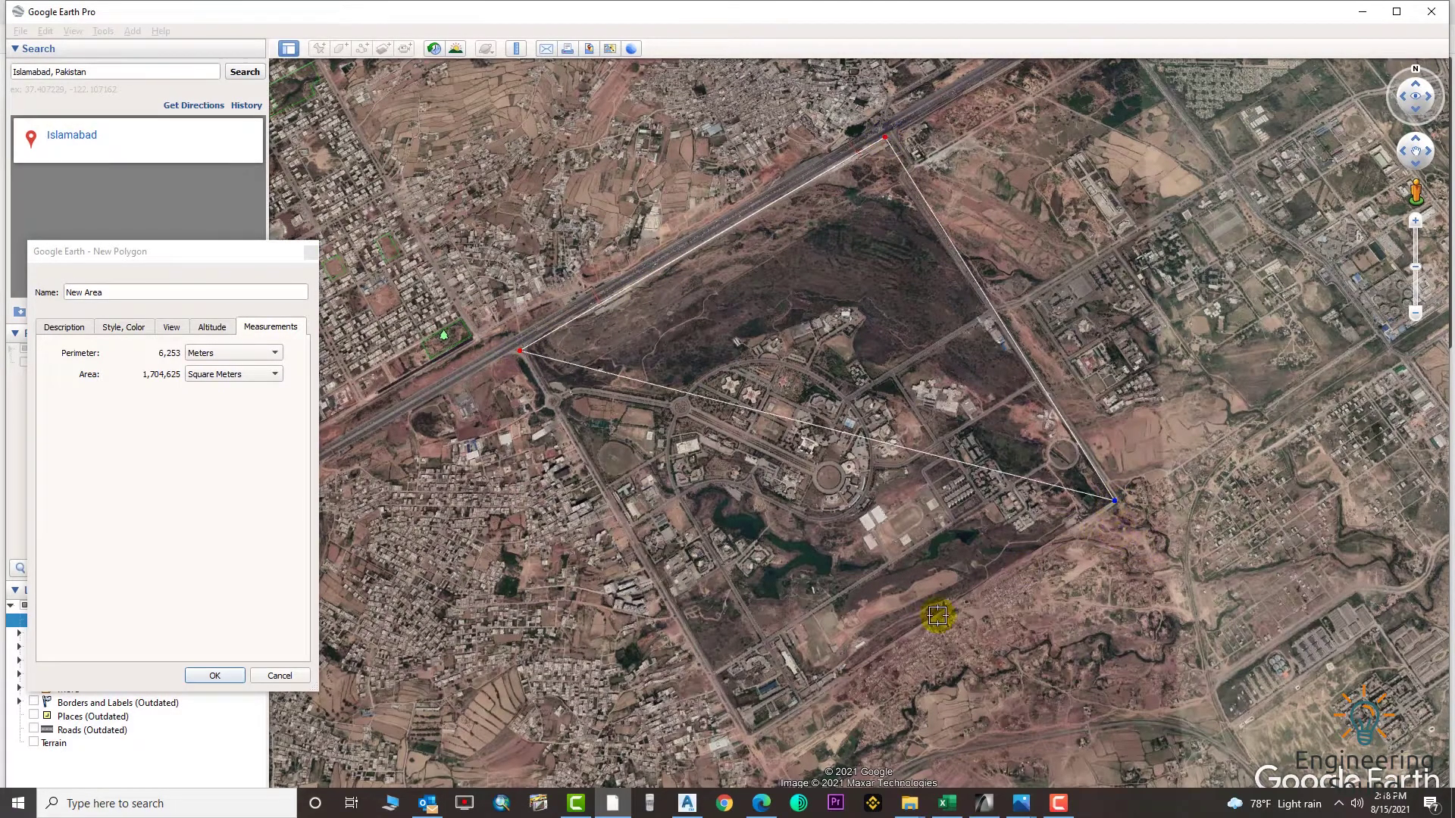
click(743, 737)
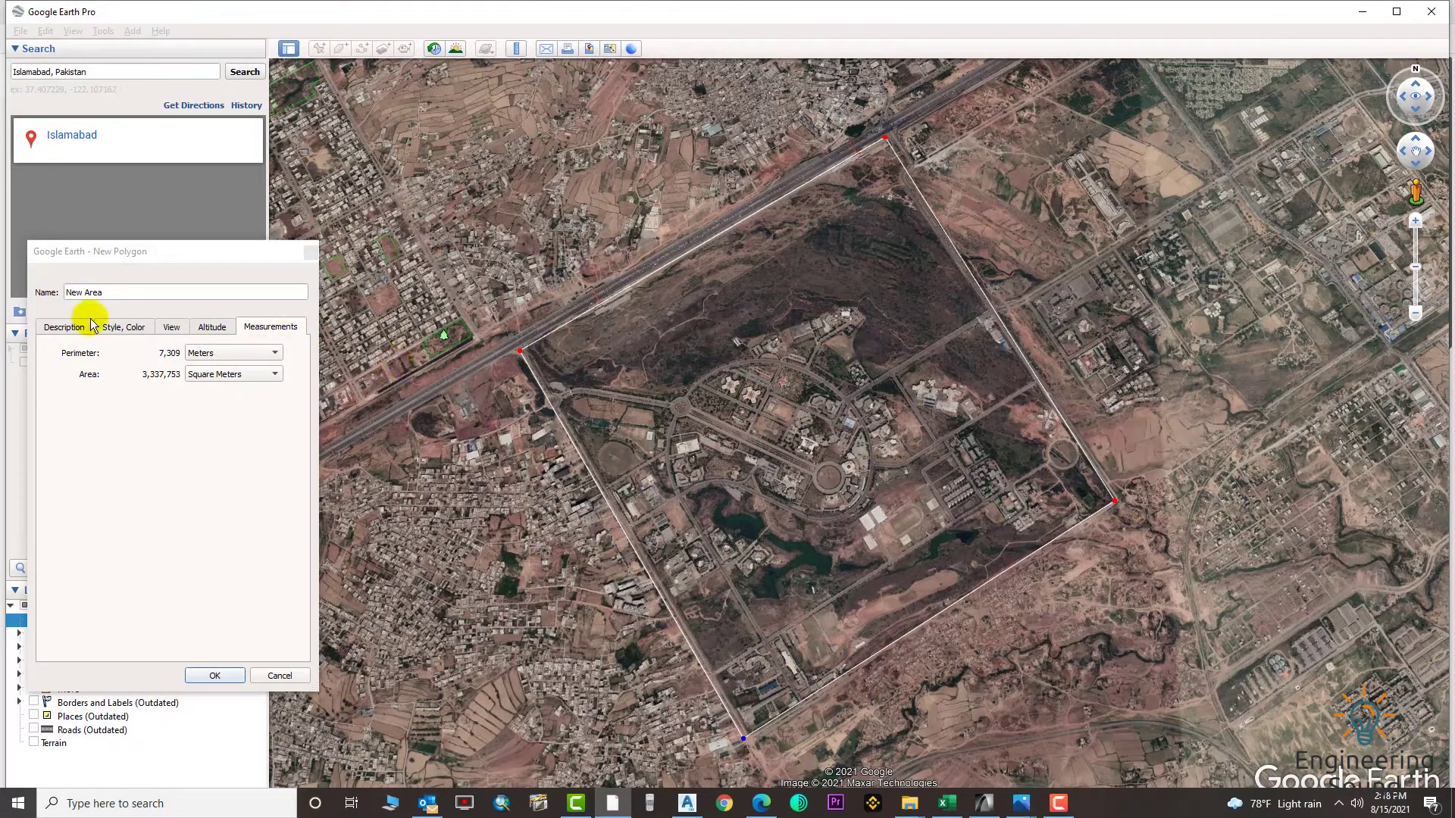
Step: Change the polygon's outline width to 20 in its style settings
click(118, 327)
double_click(172, 377)
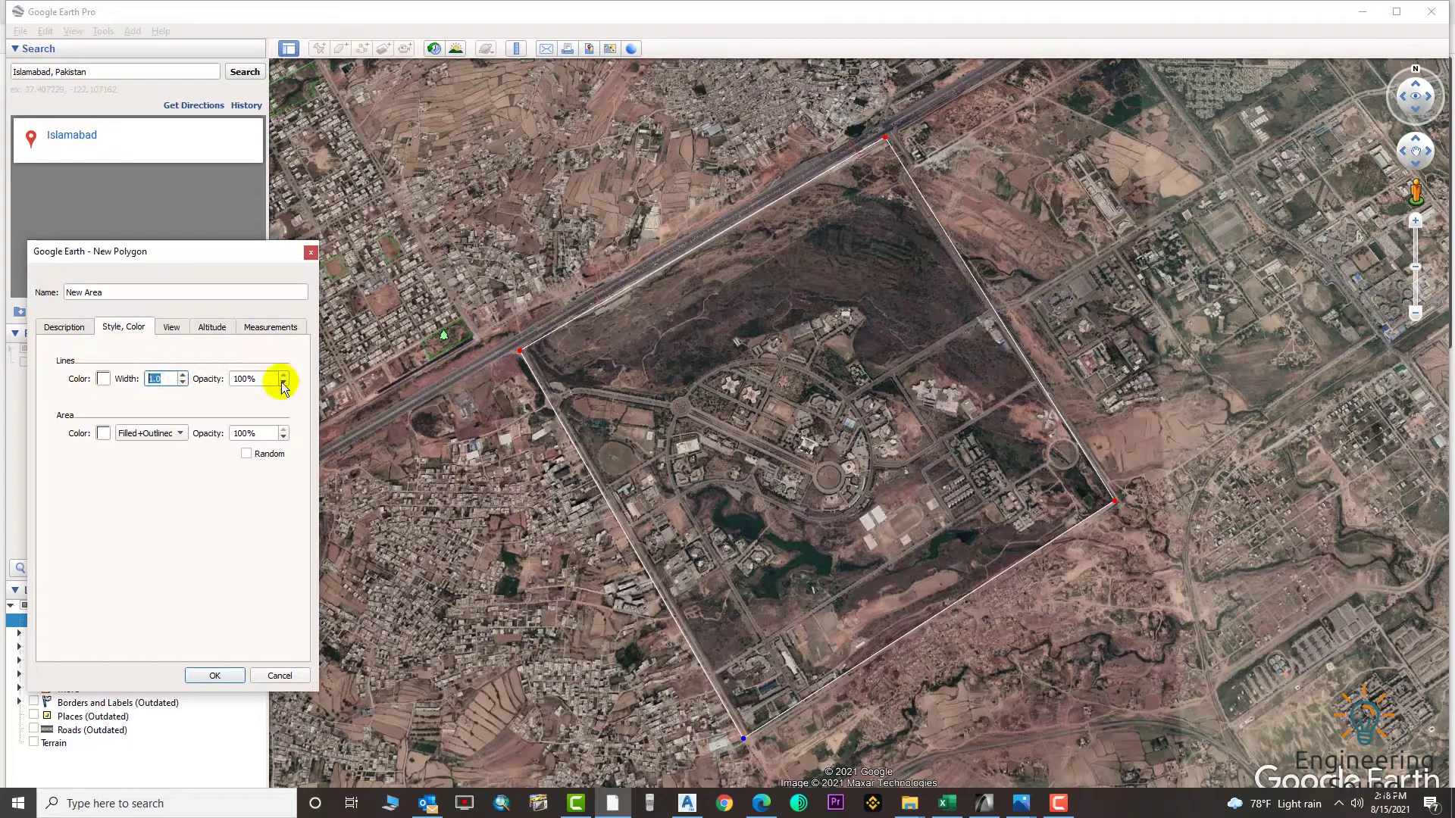
text(5)
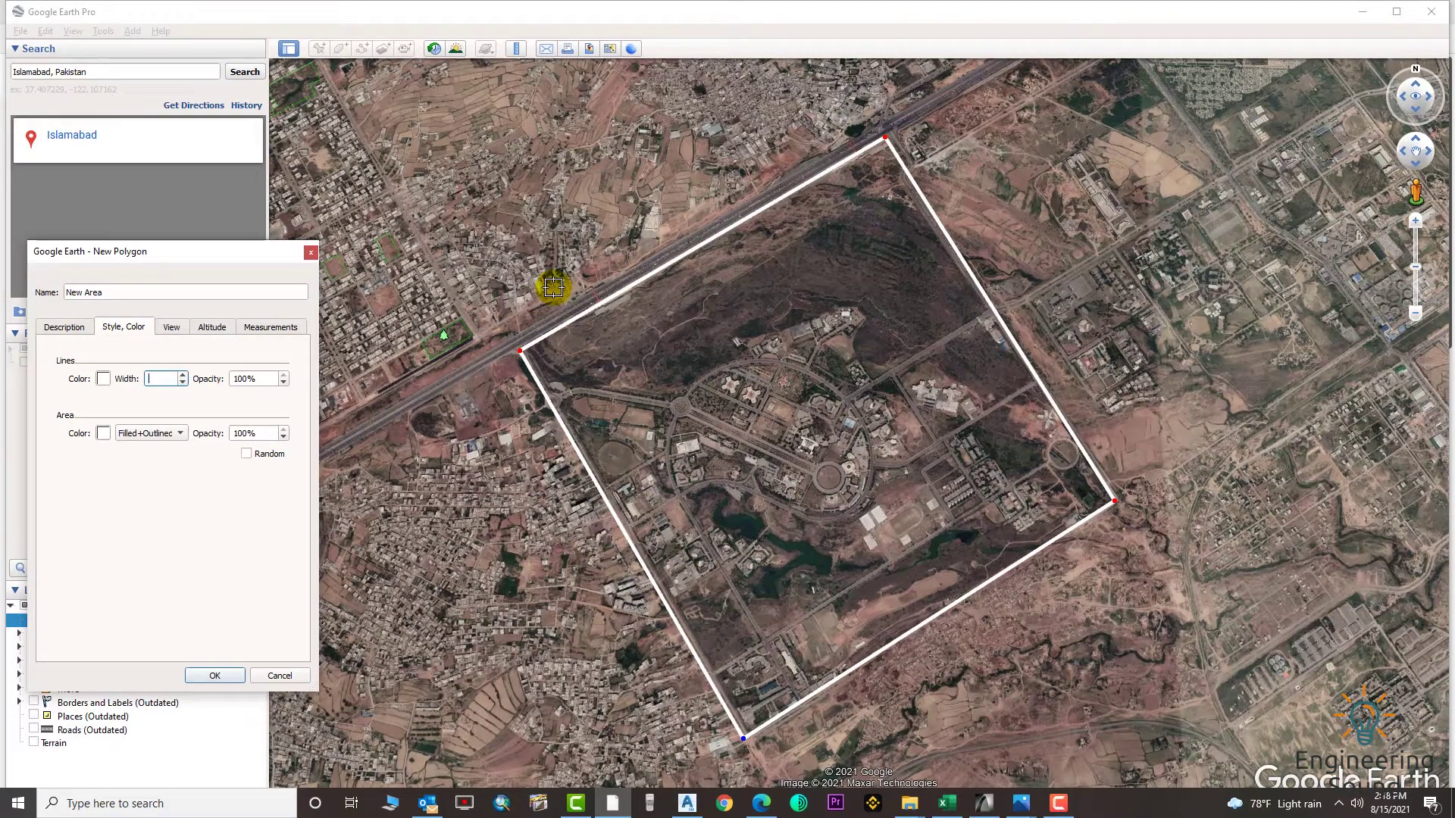
text(10)
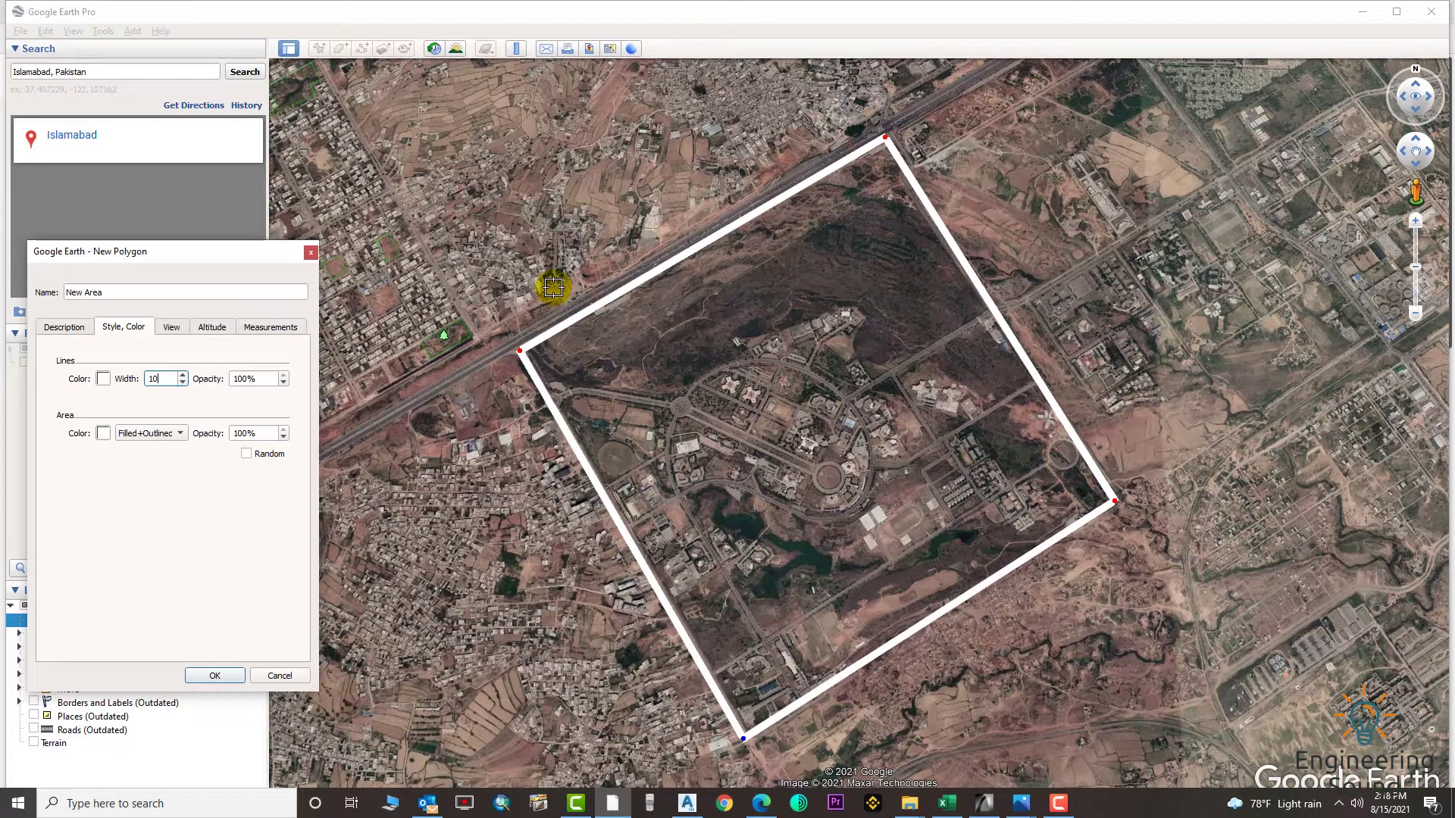
key(BackSpace)
key(BackSpace)
text(20)
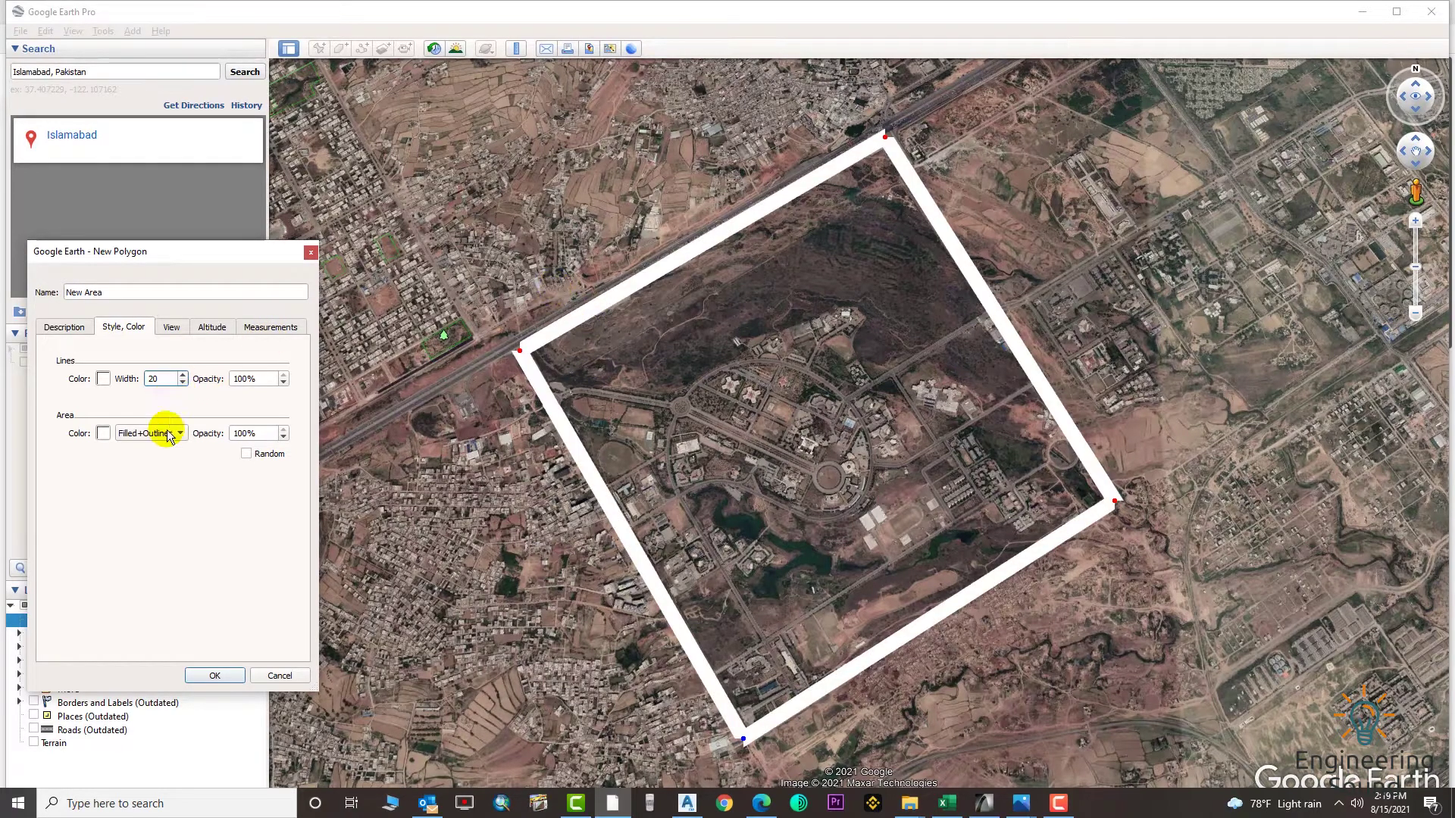
Step: Change the outline colour from light blue to dark red and set width 5
click(103, 379)
click(108, 382)
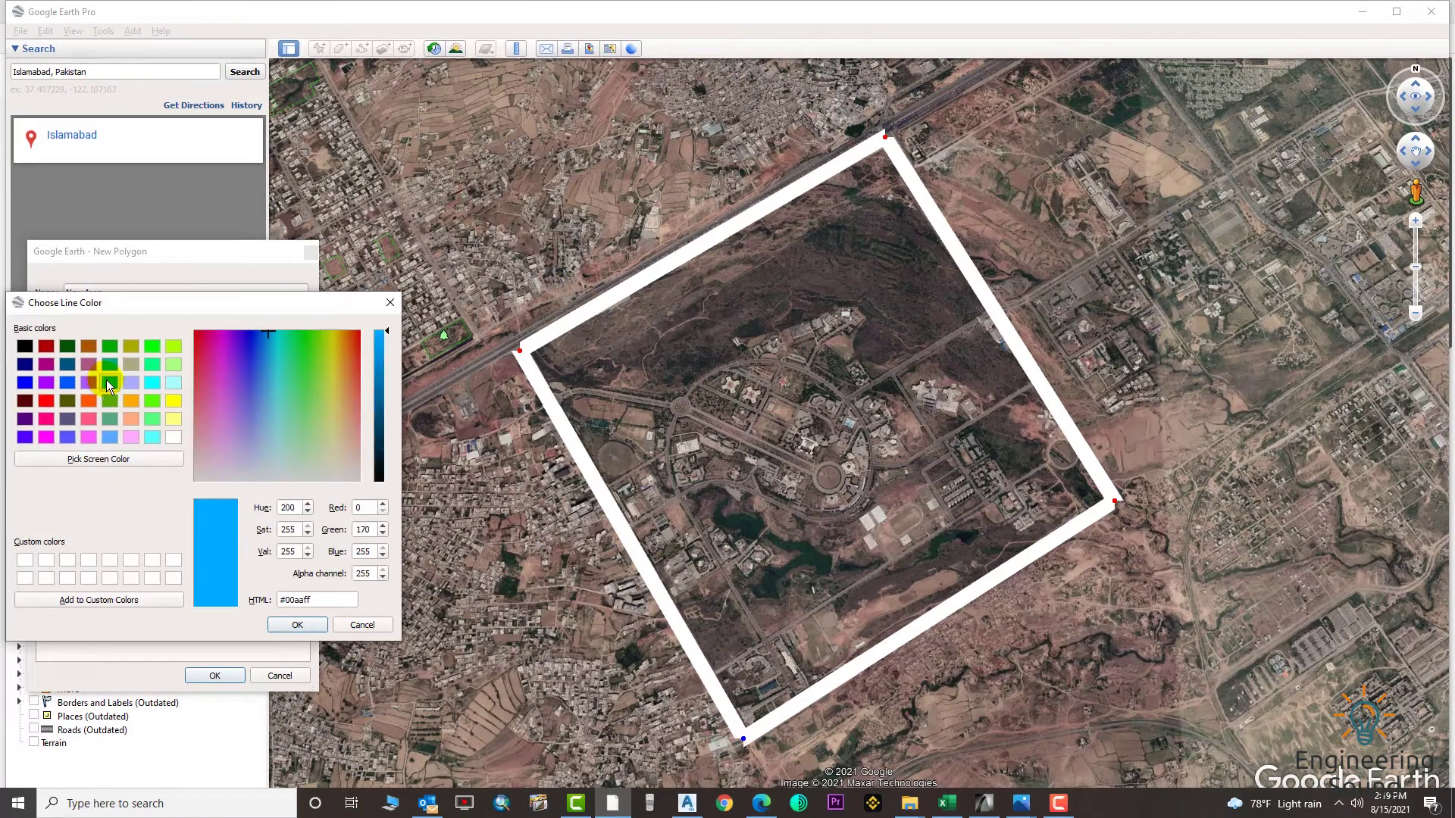
click(295, 624)
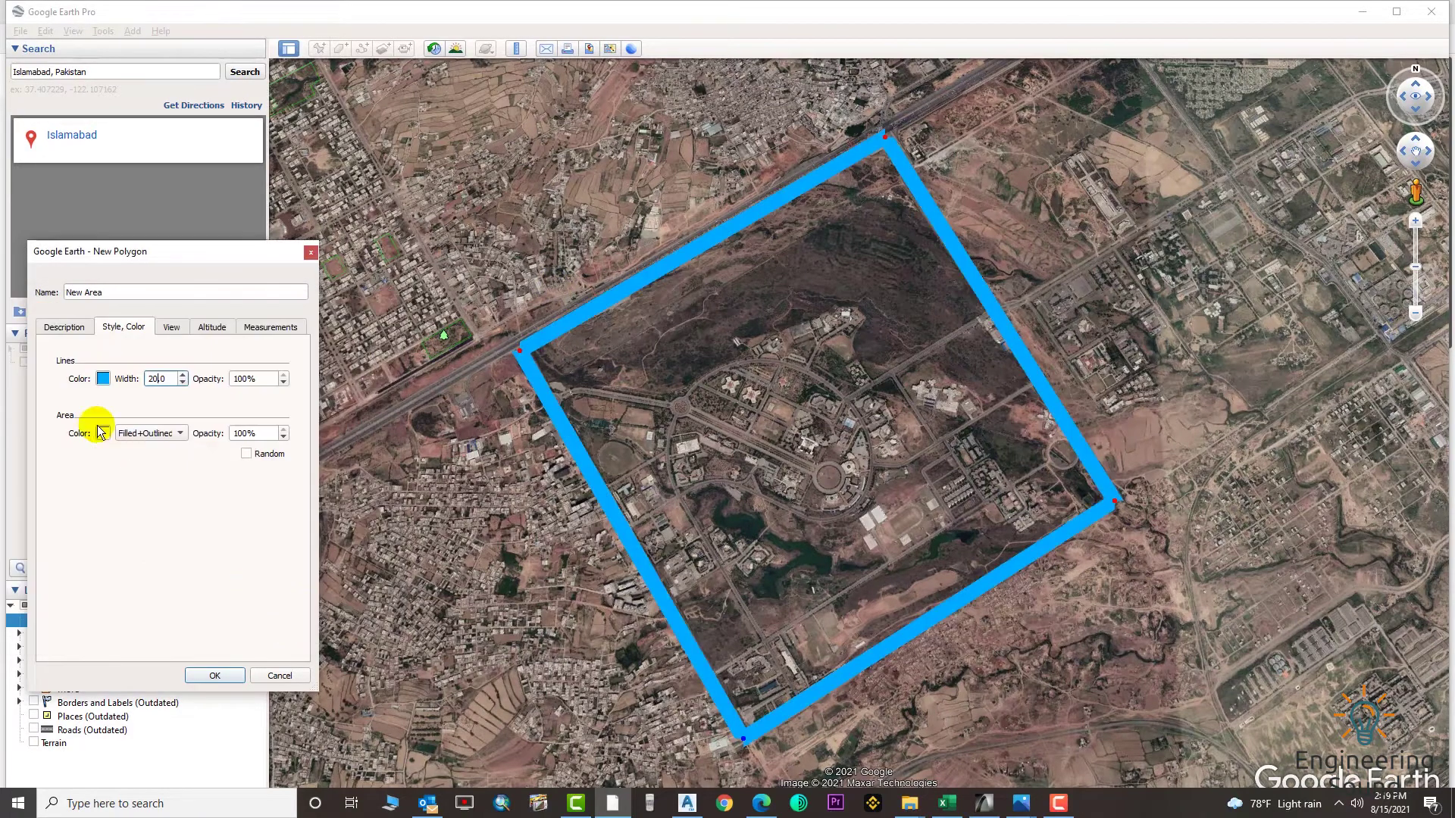
click(103, 379)
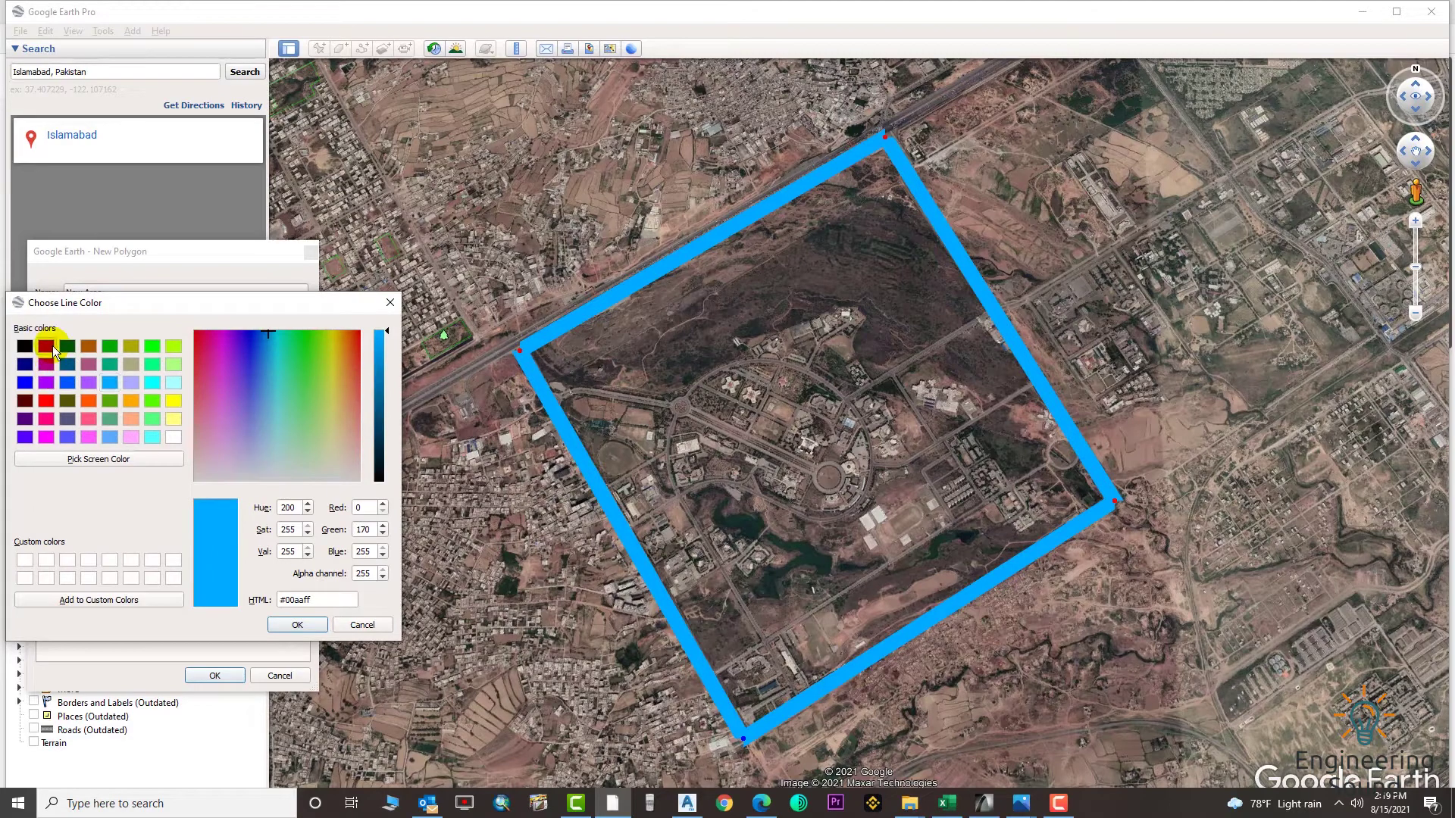
click(46, 347)
click(296, 625)
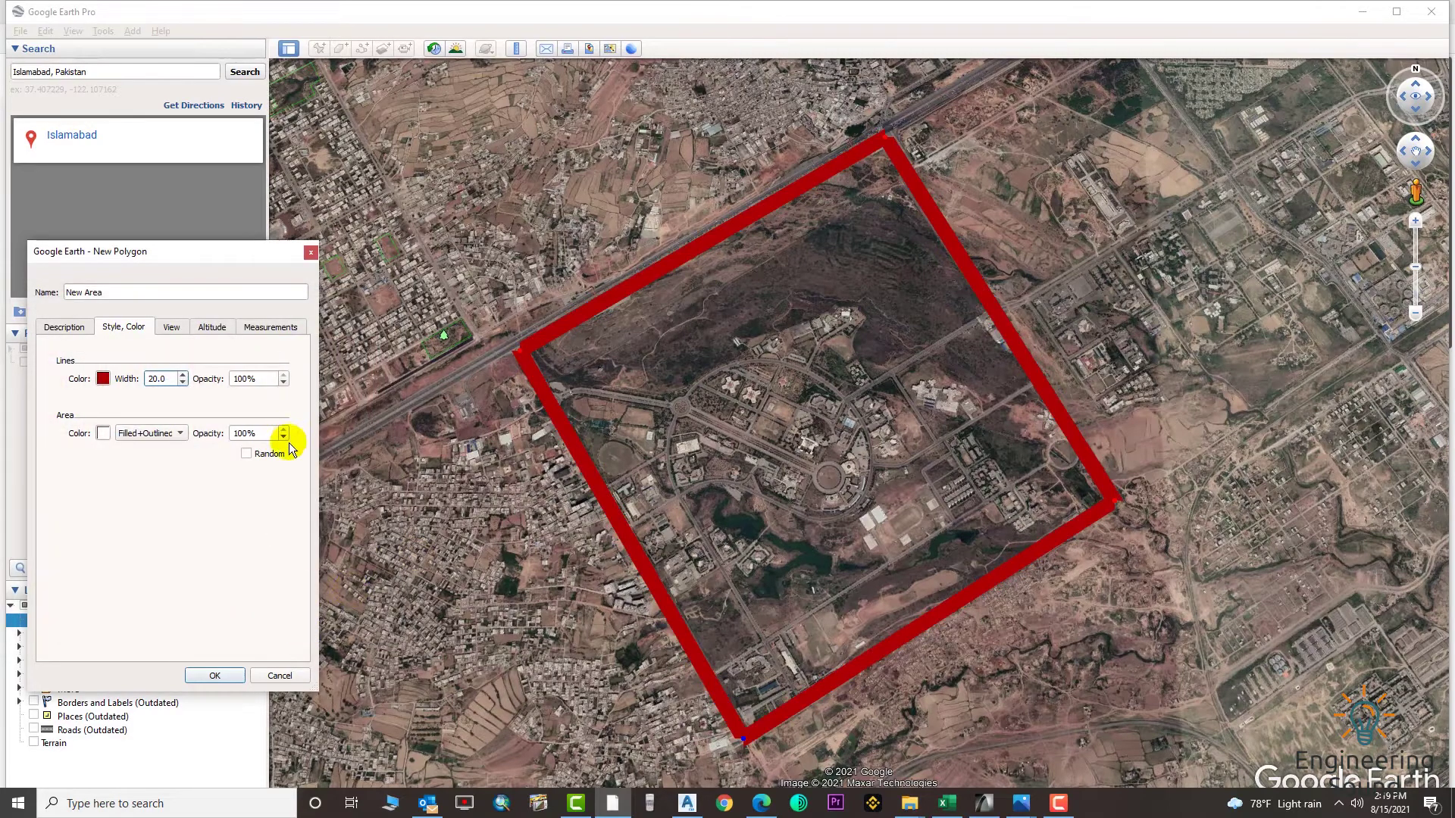
text(5)
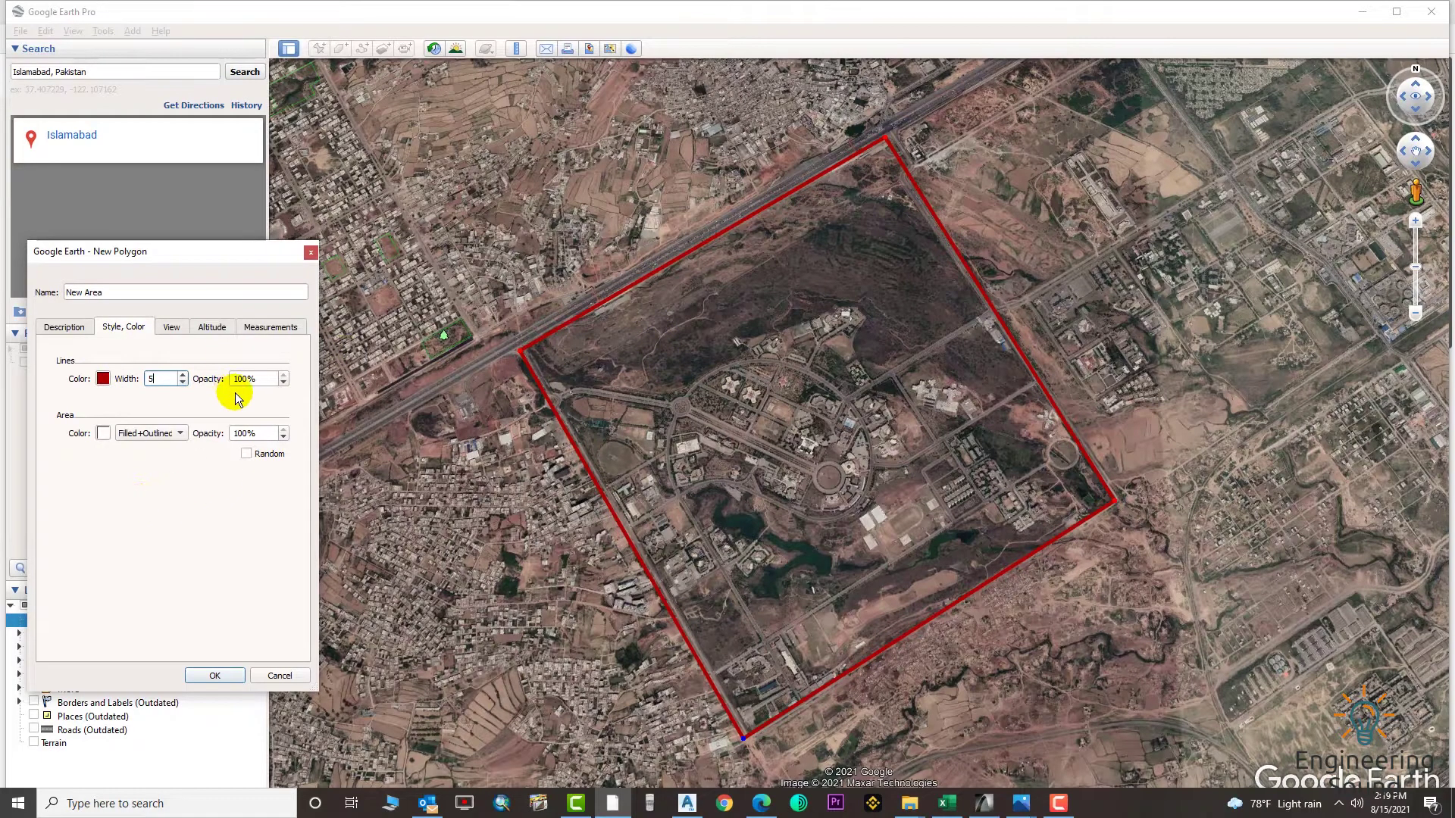
Step: Set the area to Outlined only and review the View, Altitude and Measurements settings
click(180, 433)
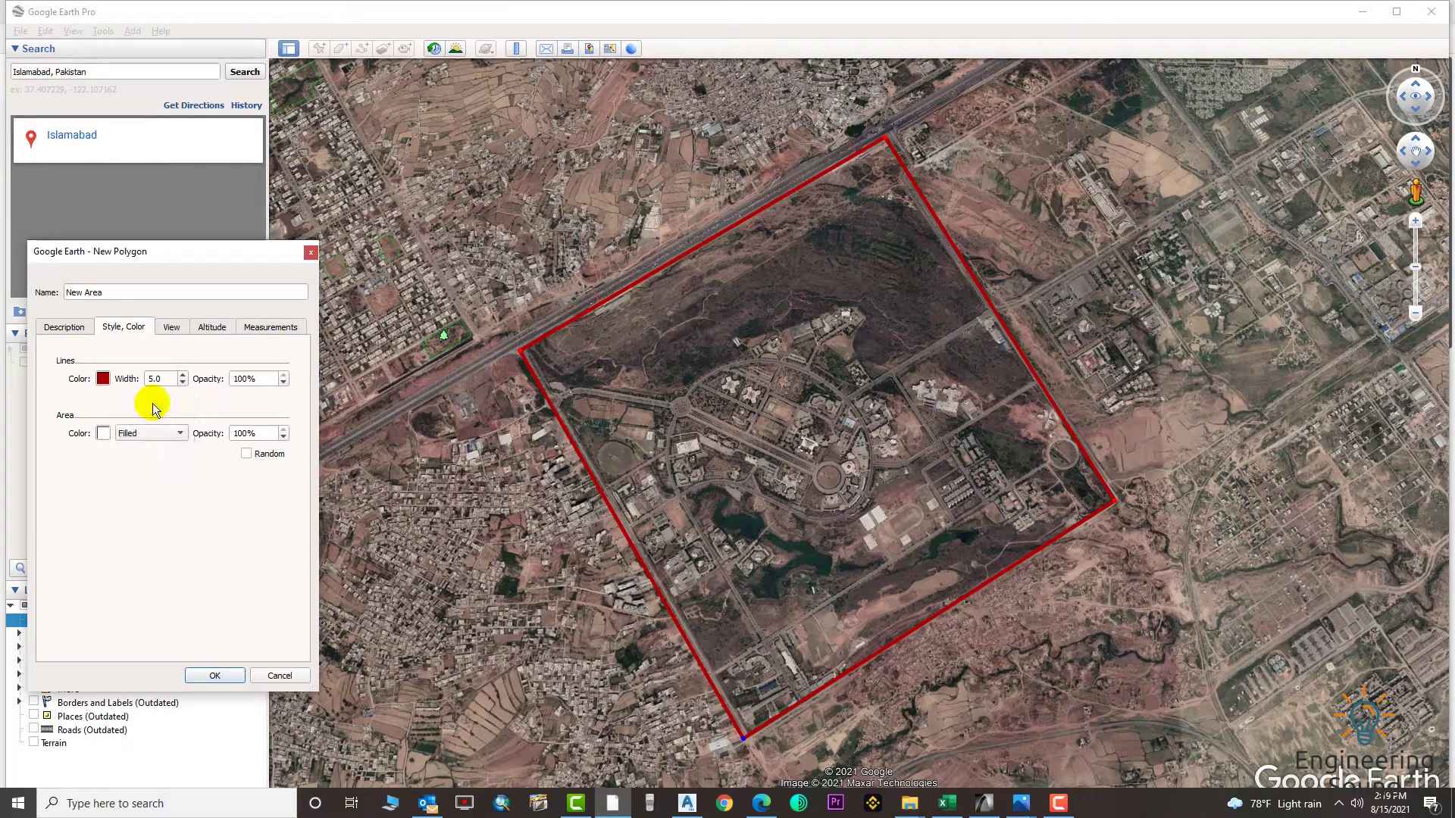
click(144, 449)
click(168, 333)
click(212, 327)
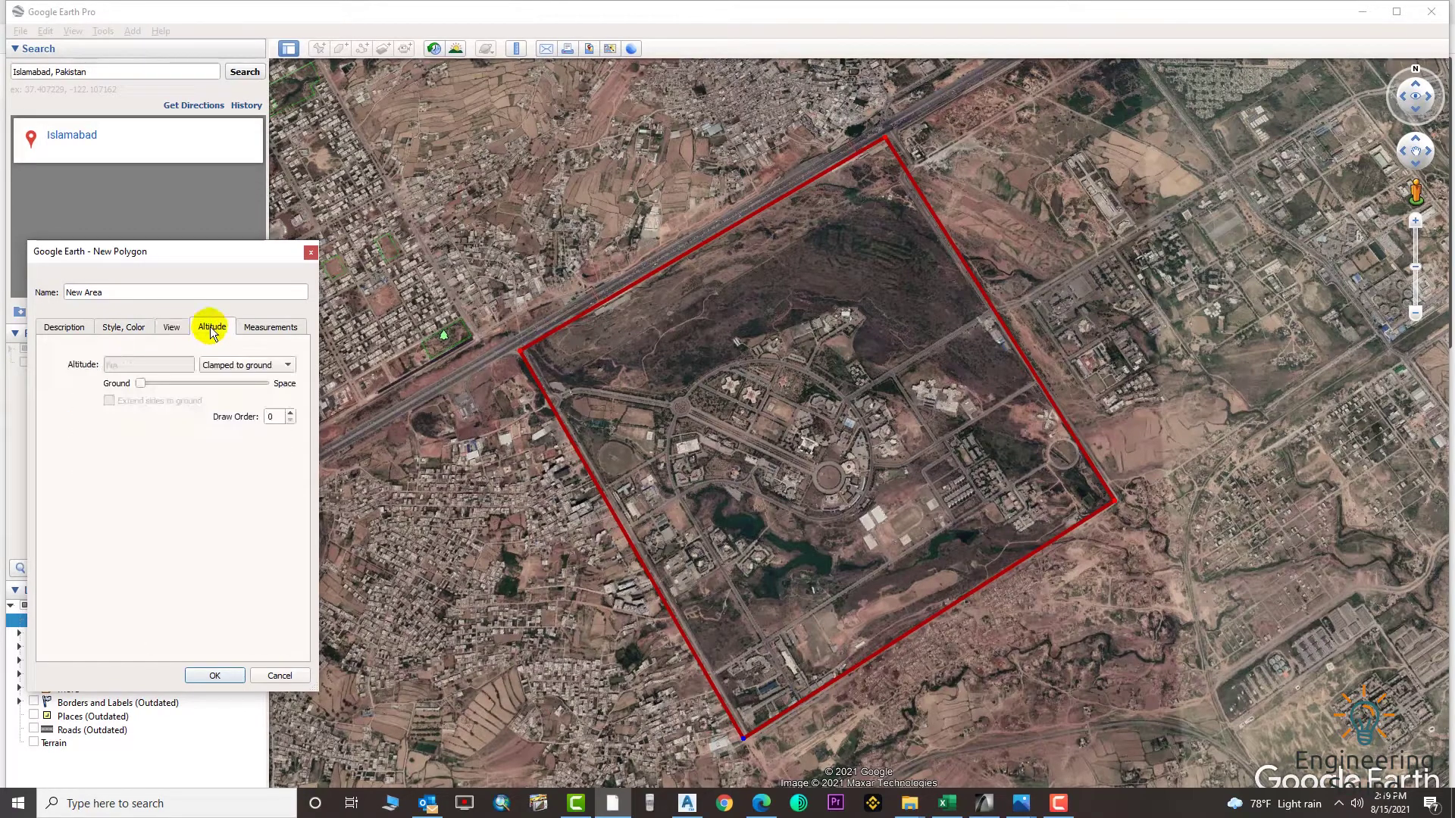
click(279, 332)
click(121, 327)
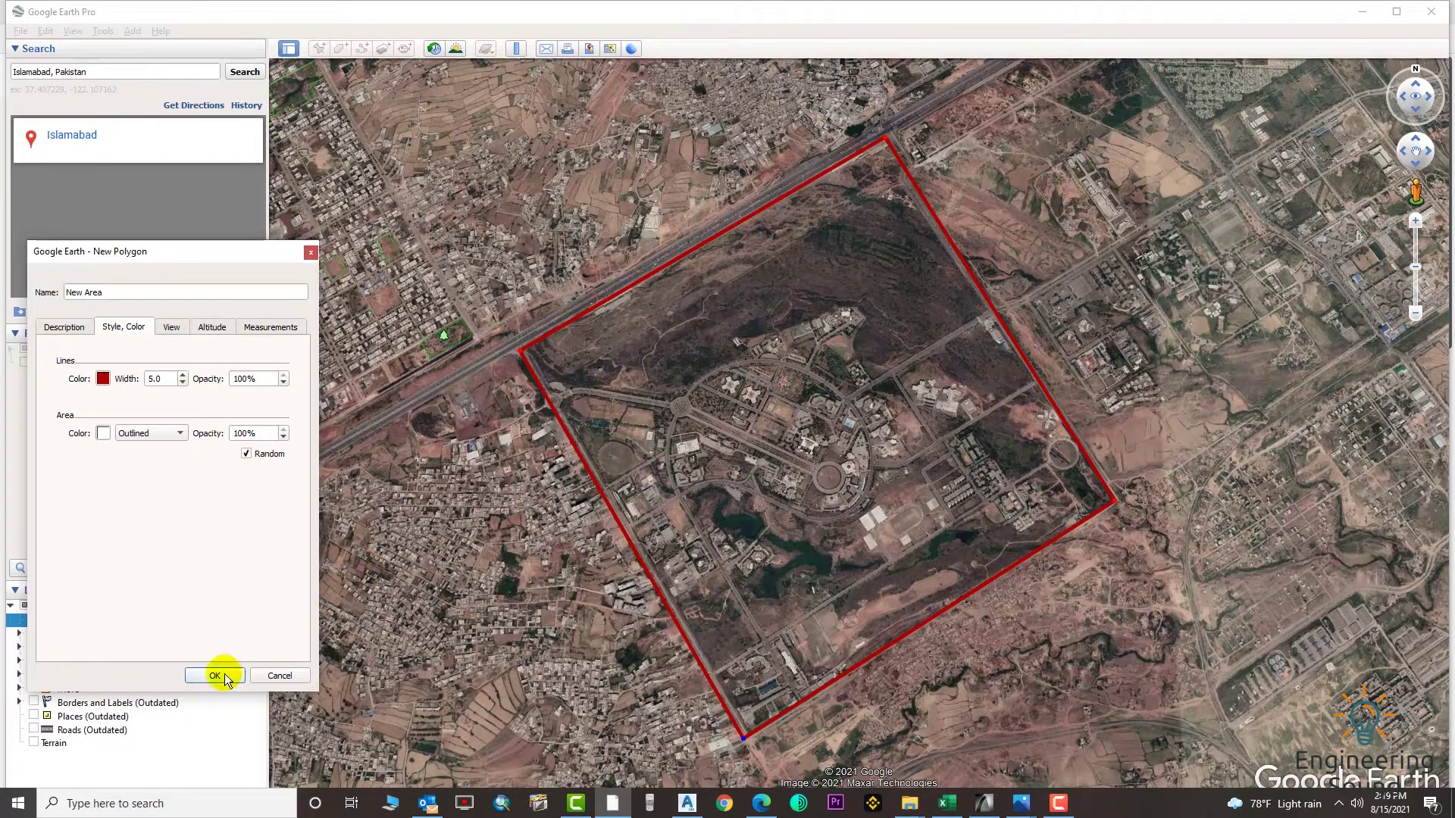
Step: Discard the polygon and zoom in to frame the highway north of the site
click(310, 253)
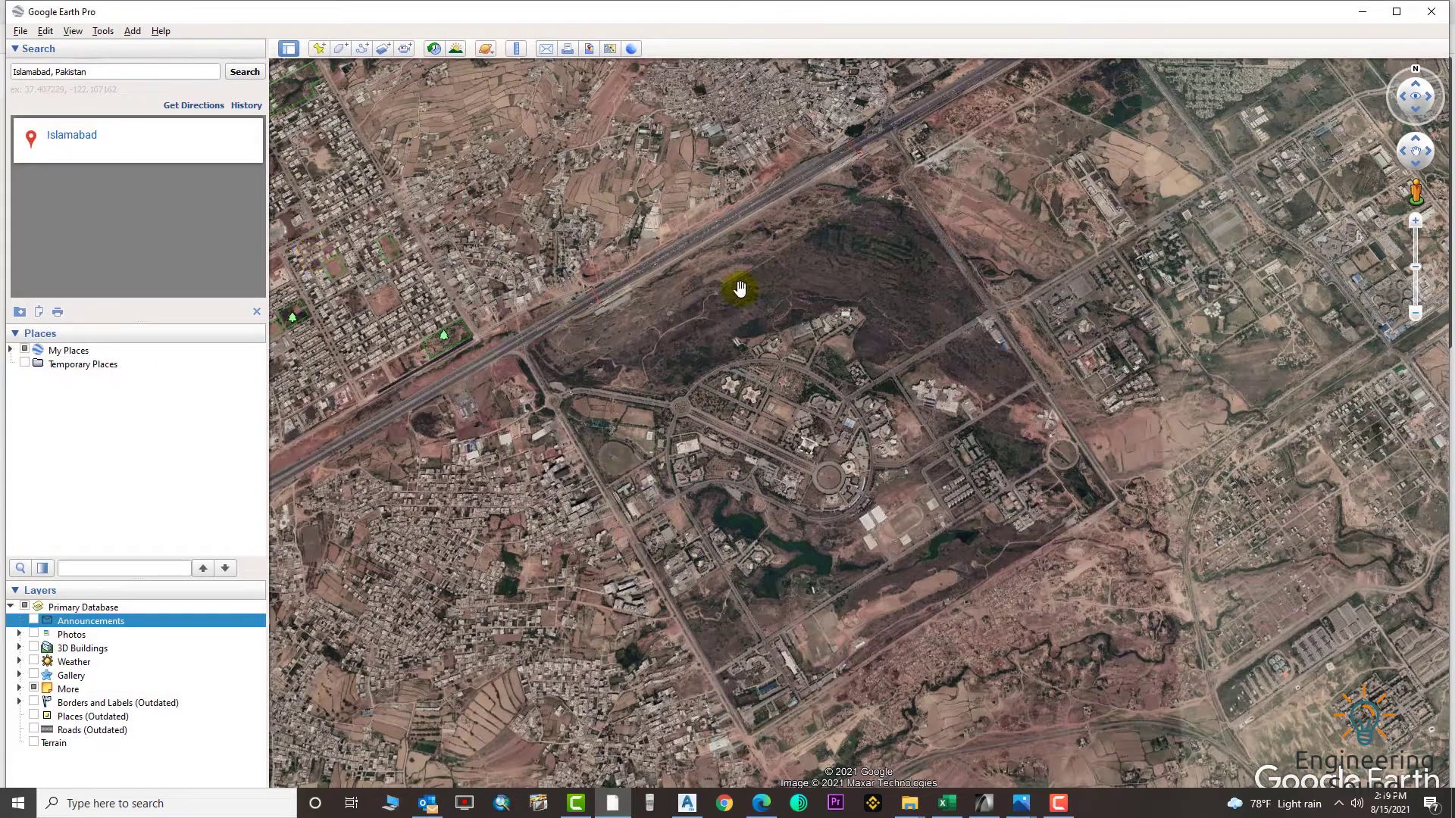
scroll(828, 138, up, 3)
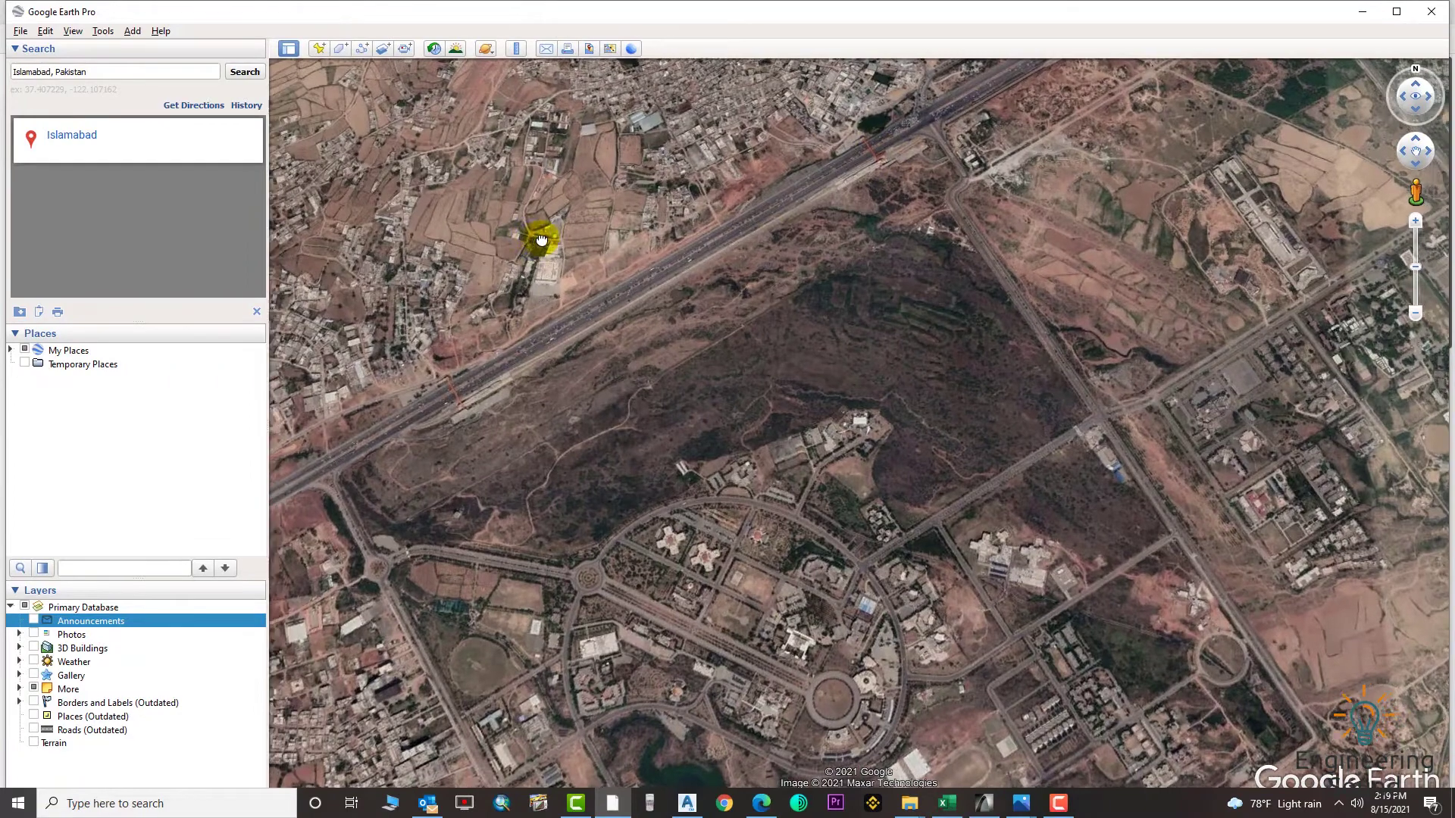
drag(545, 241, 604, 195)
Step: Measure a straight line in meters along the highway: 1,833.46 m, heading 237.21°
click(516, 49)
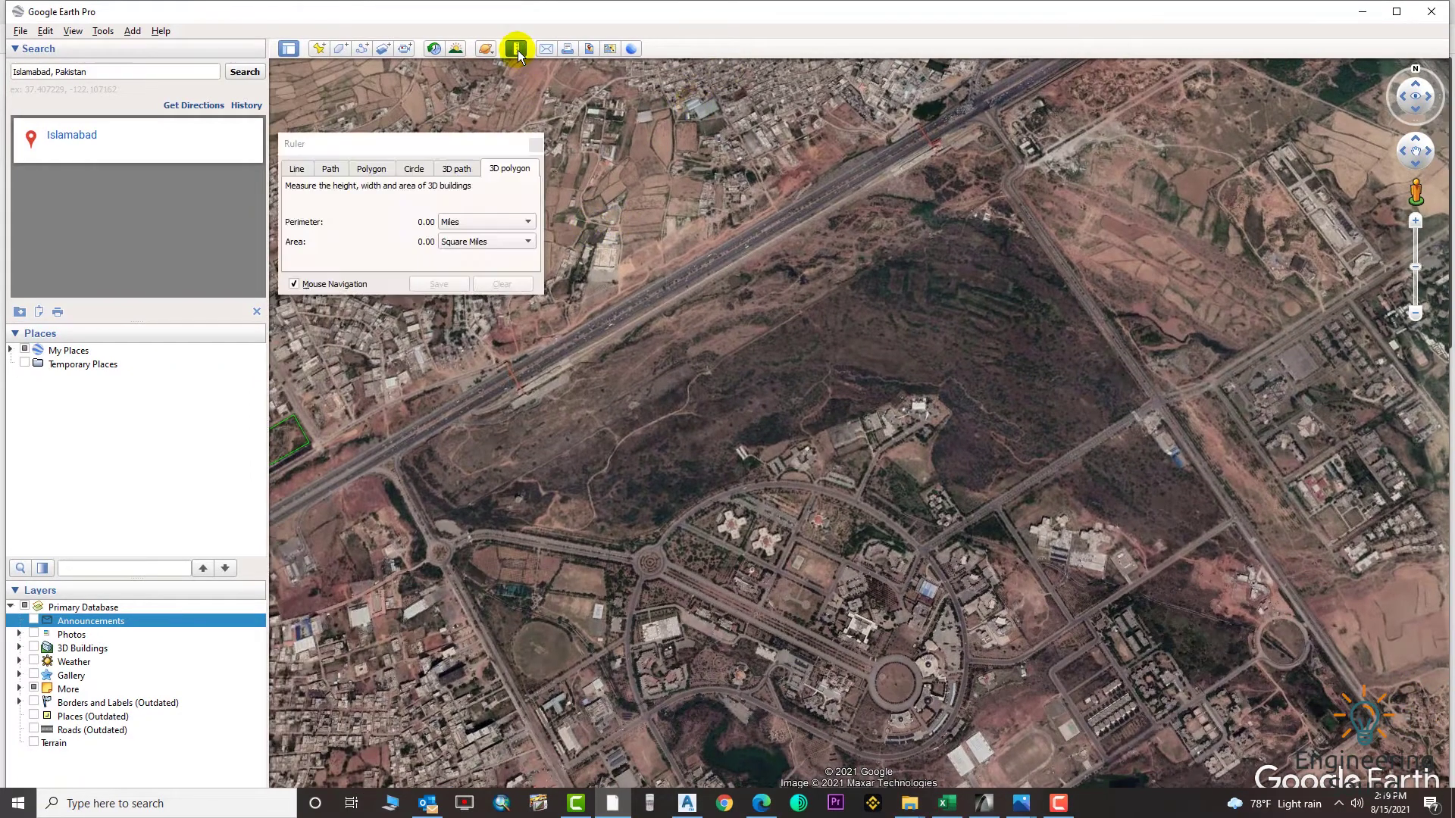
click(296, 169)
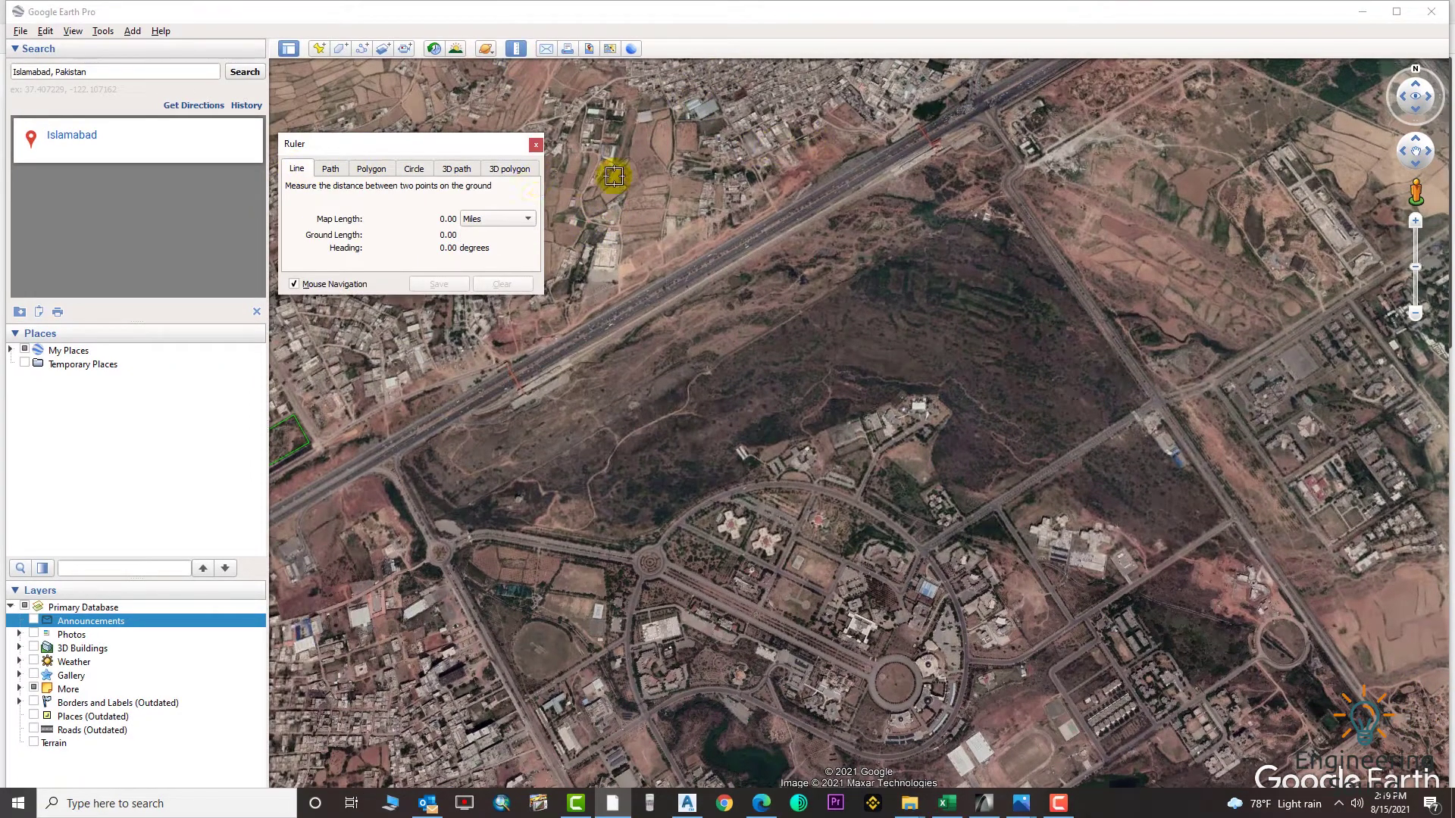
click(520, 221)
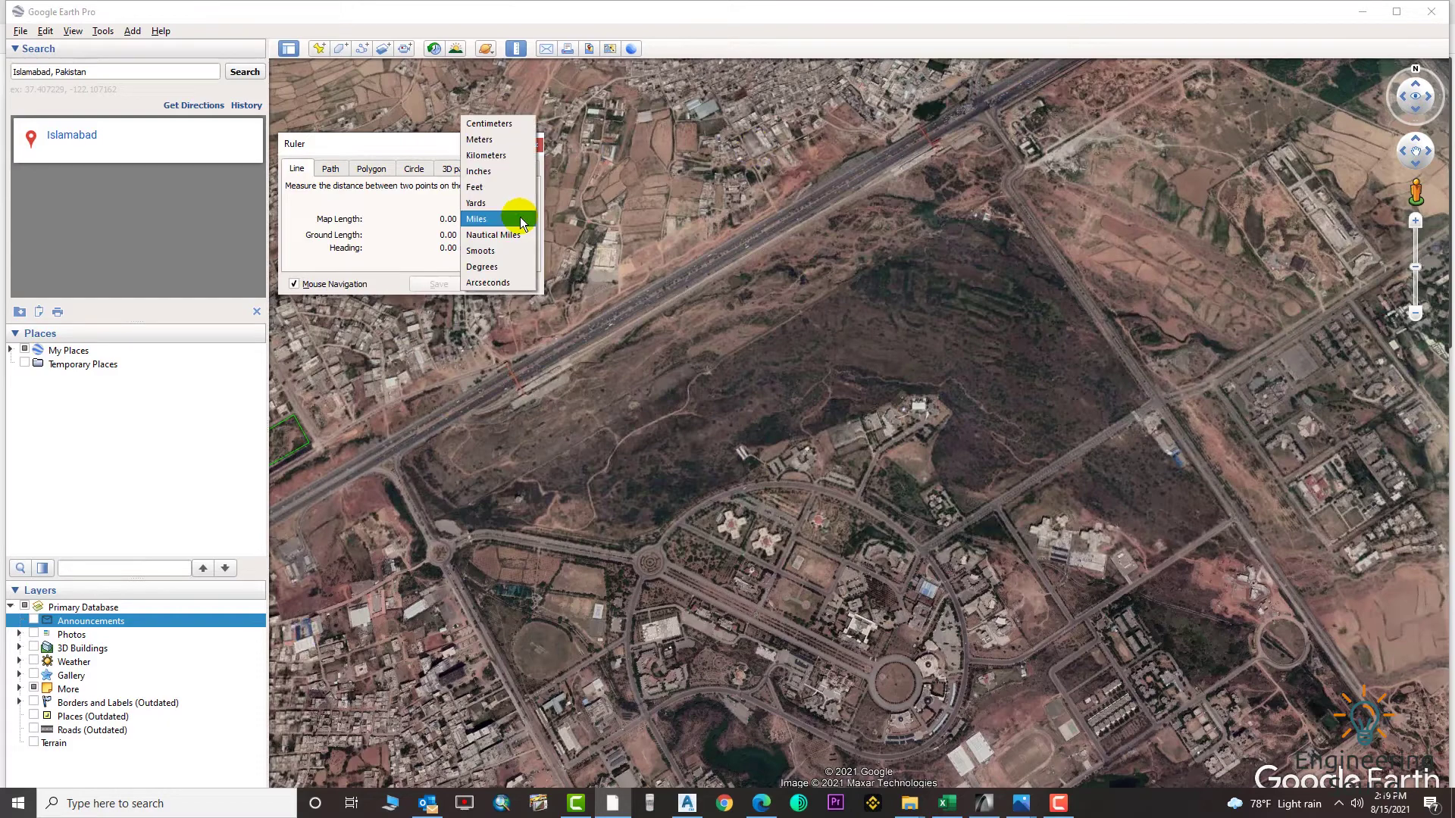
click(497, 141)
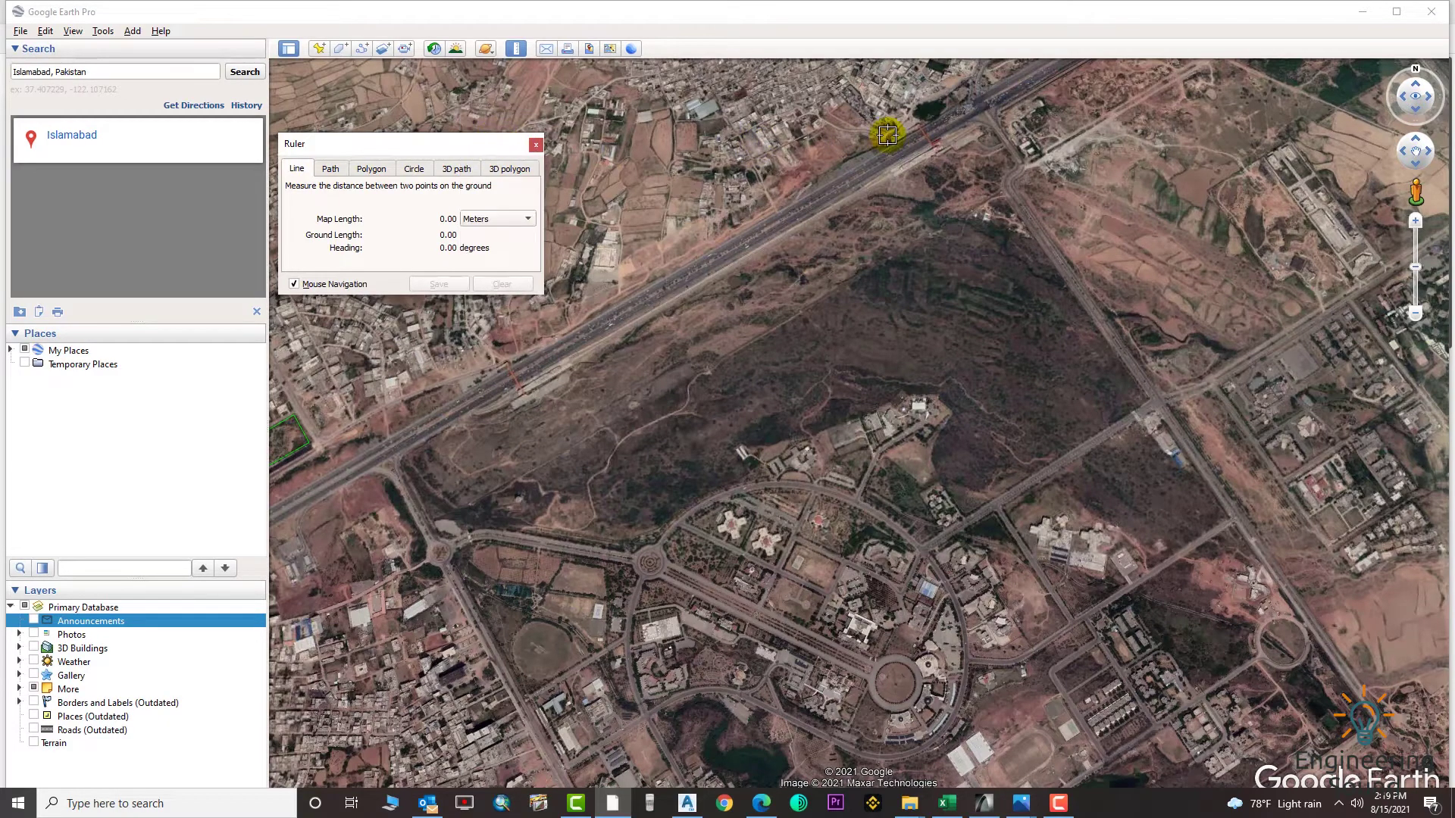
click(970, 105)
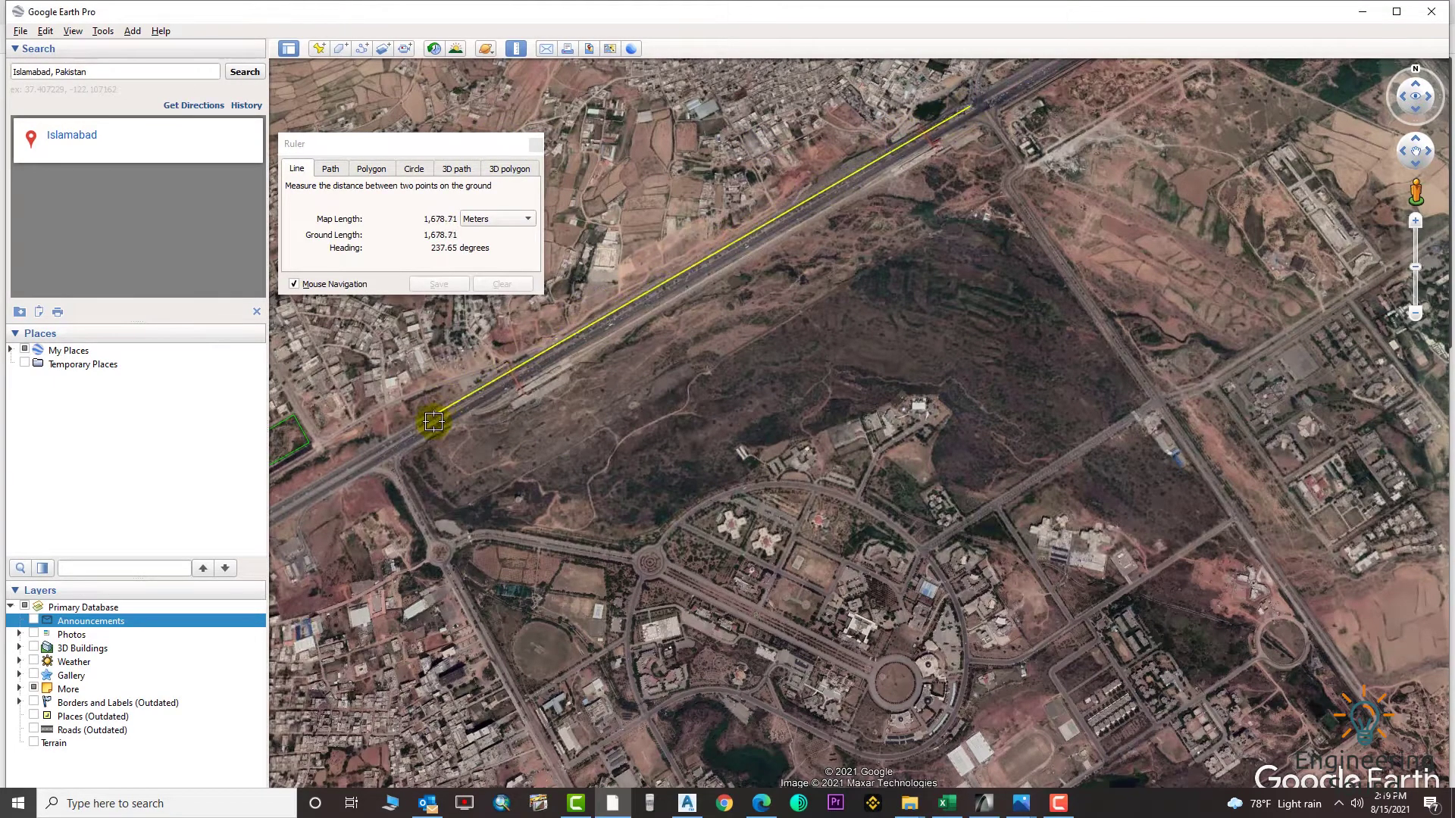
click(385, 460)
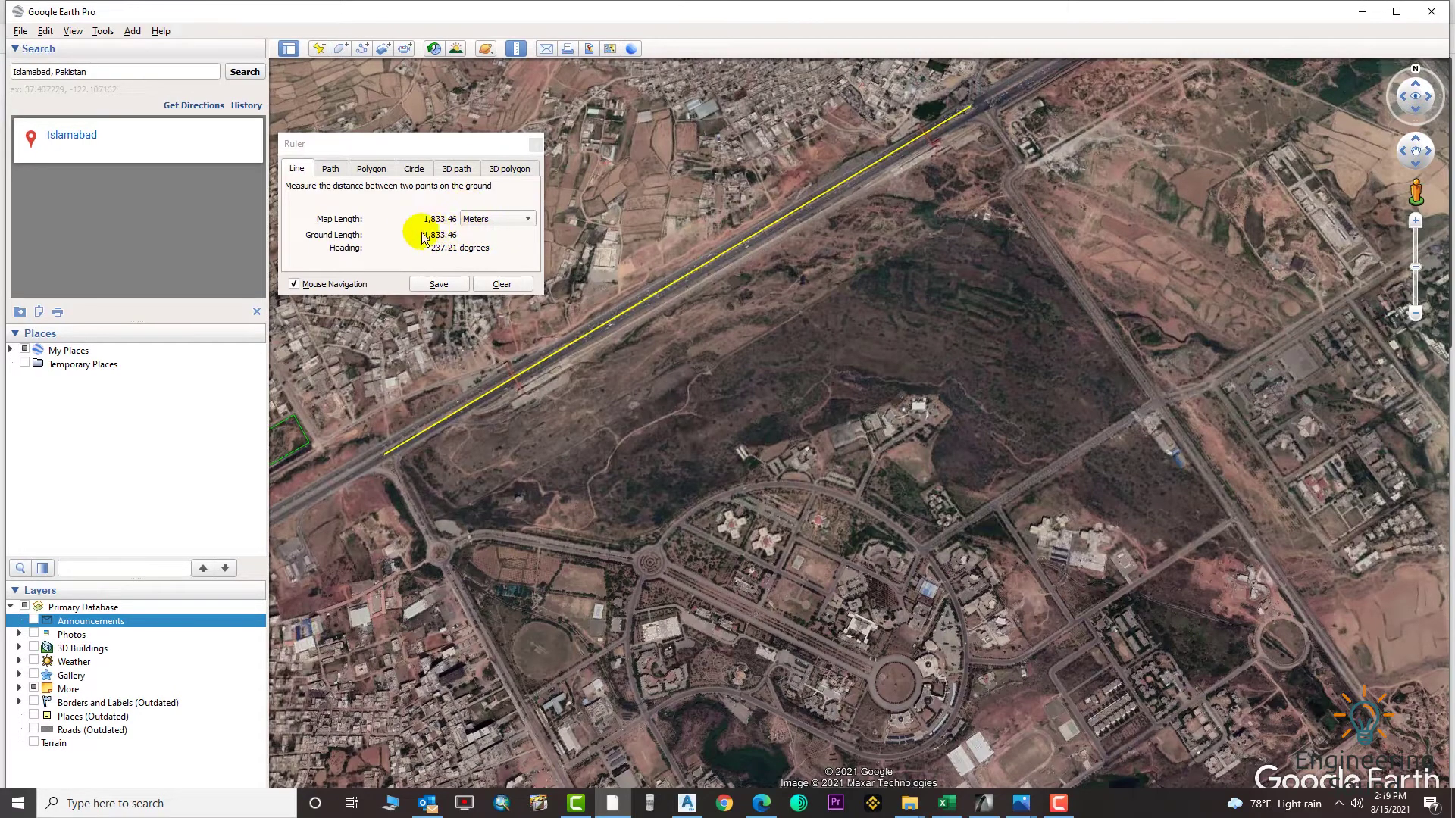
Step: Trace a multi-point Ruler path from below the highway down the hillside
click(331, 171)
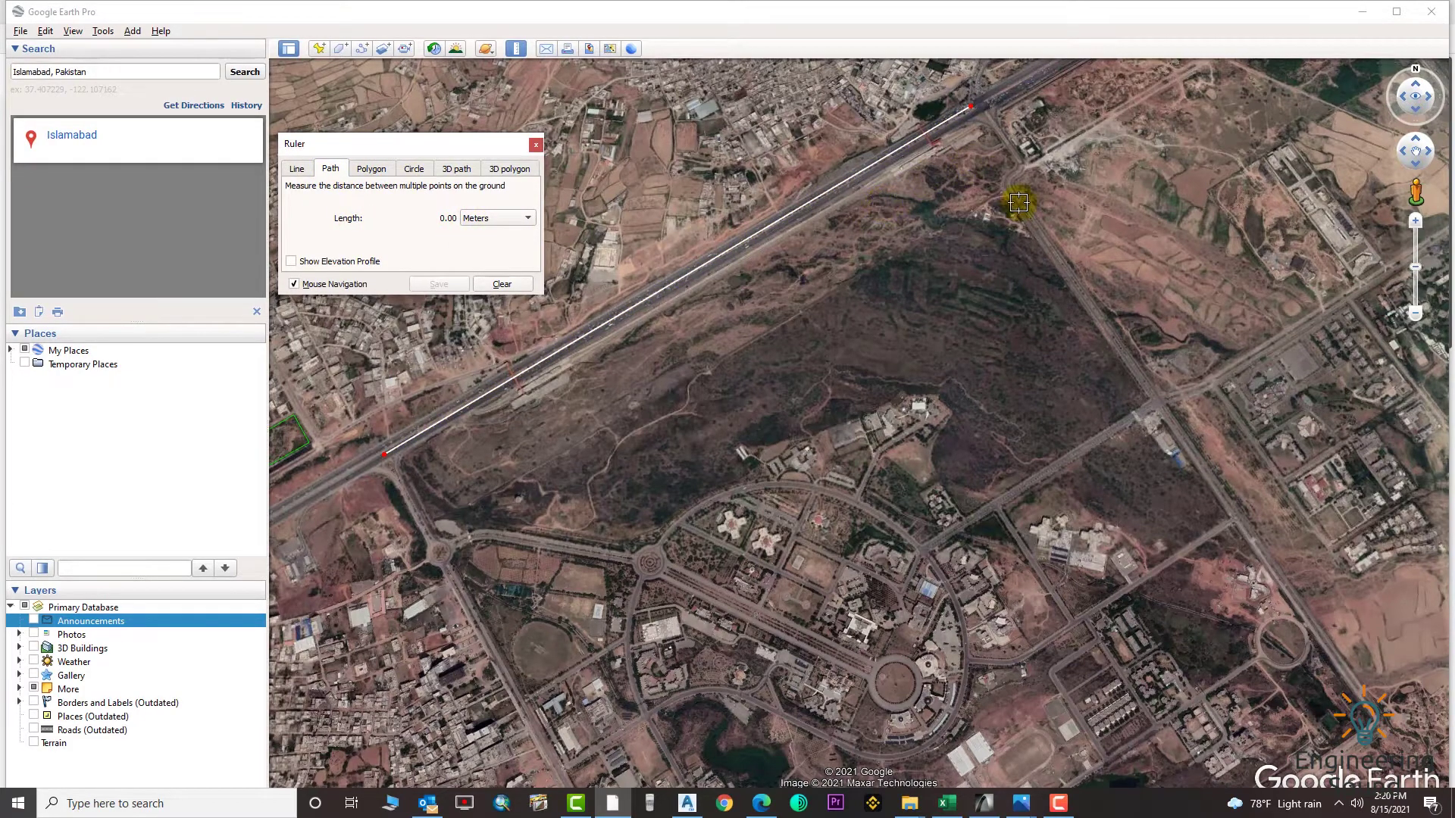
click(1129, 357)
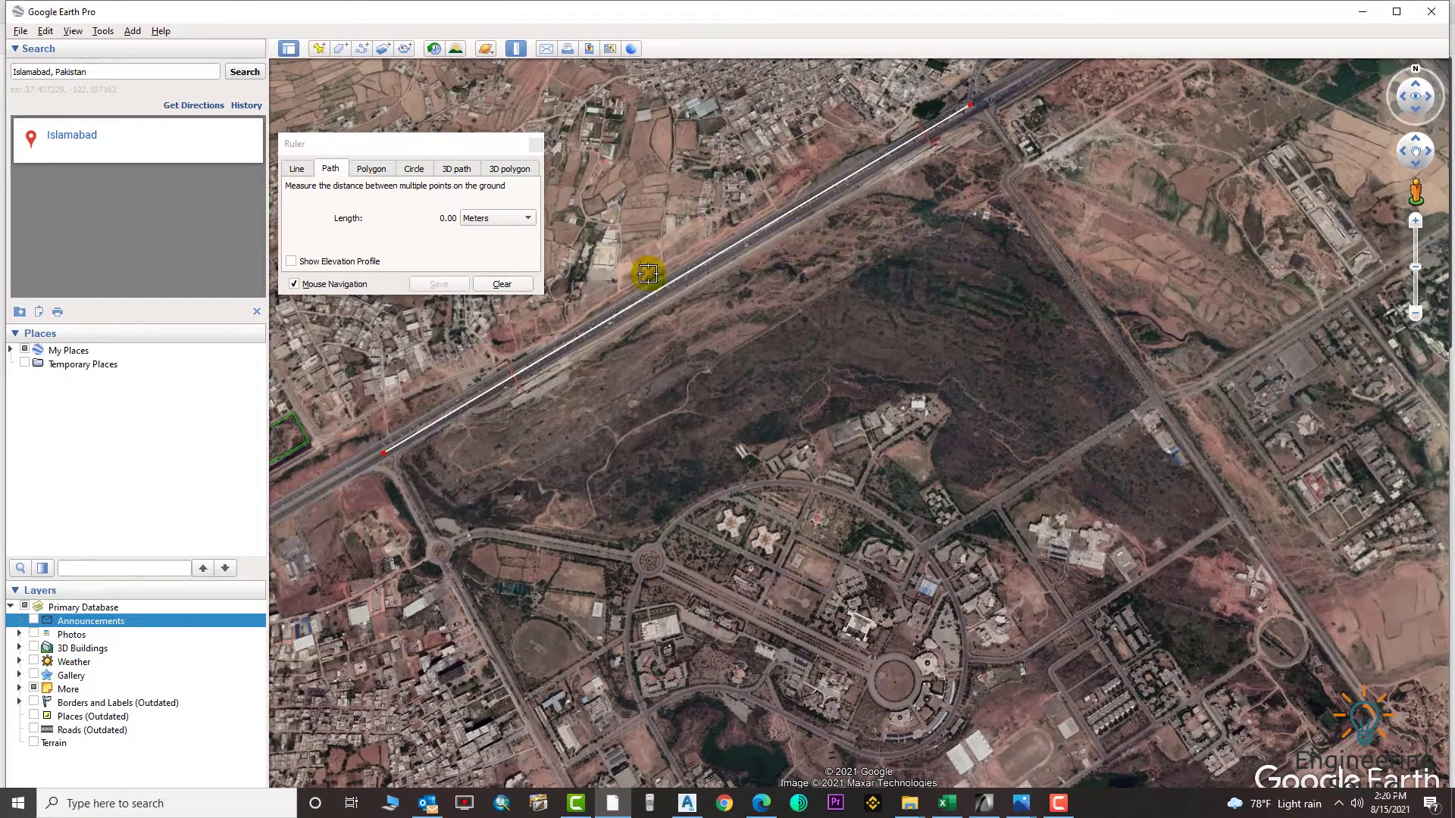
click(676, 311)
click(650, 372)
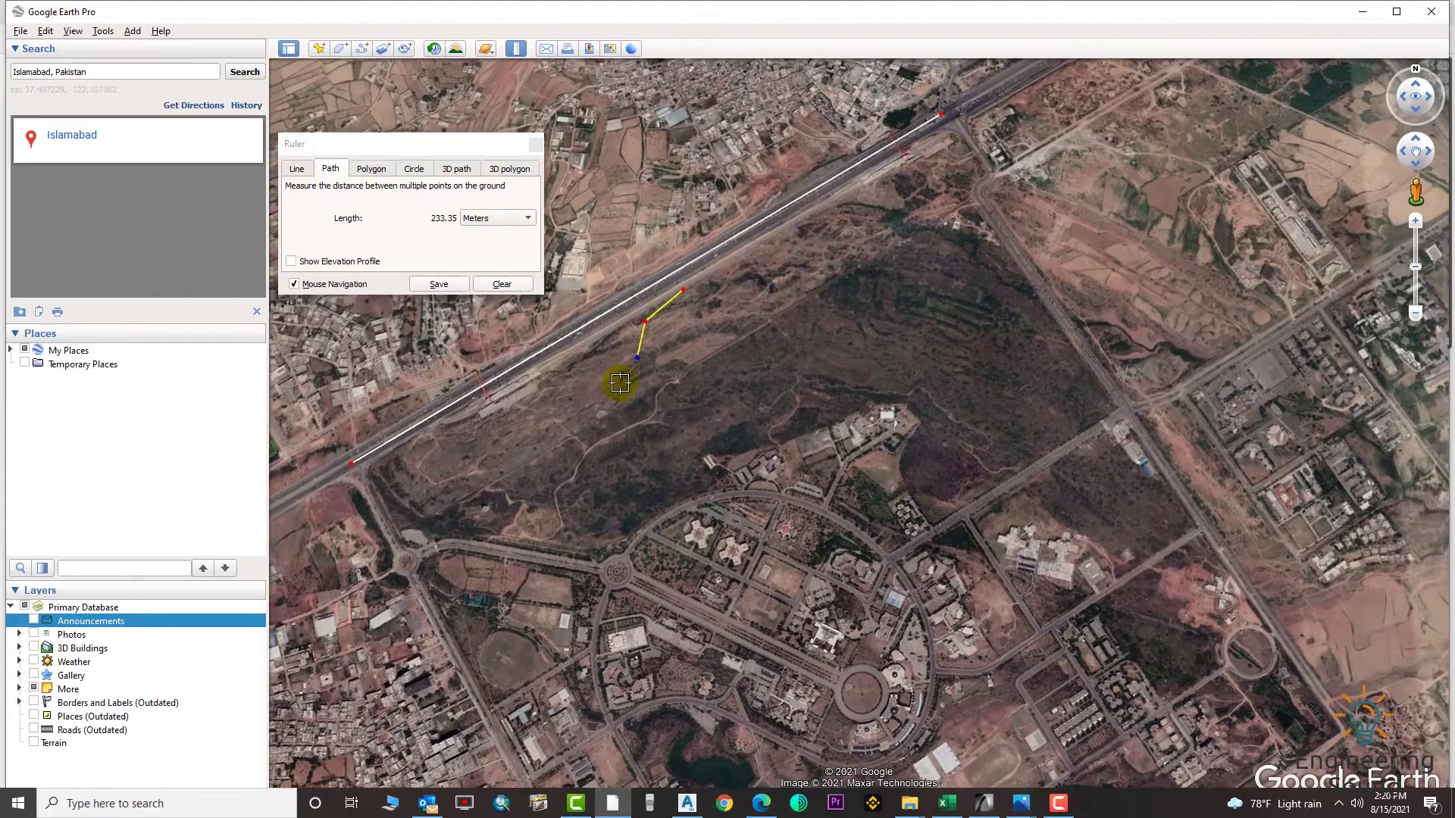
drag(588, 390, 554, 402)
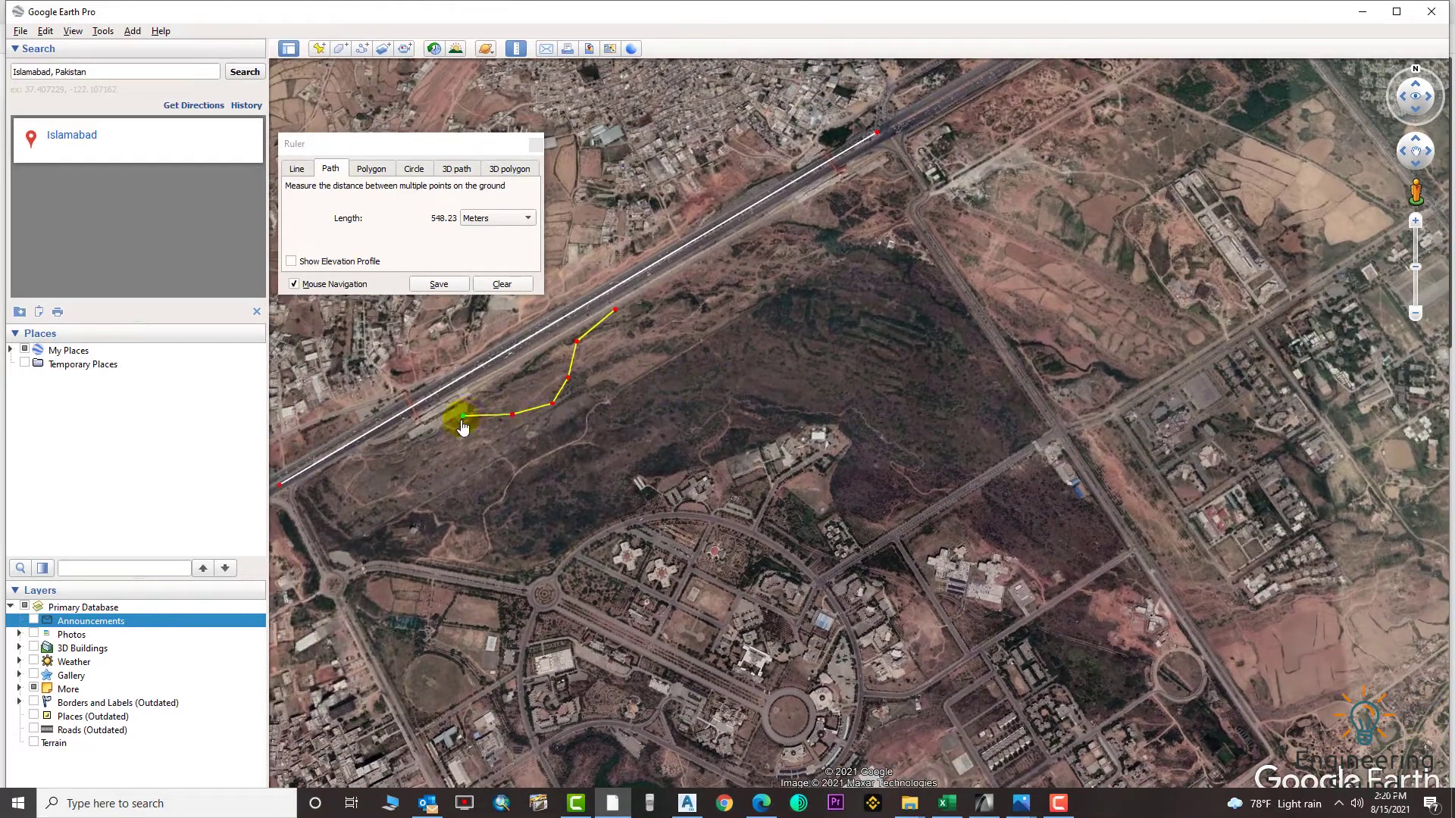
click(430, 437)
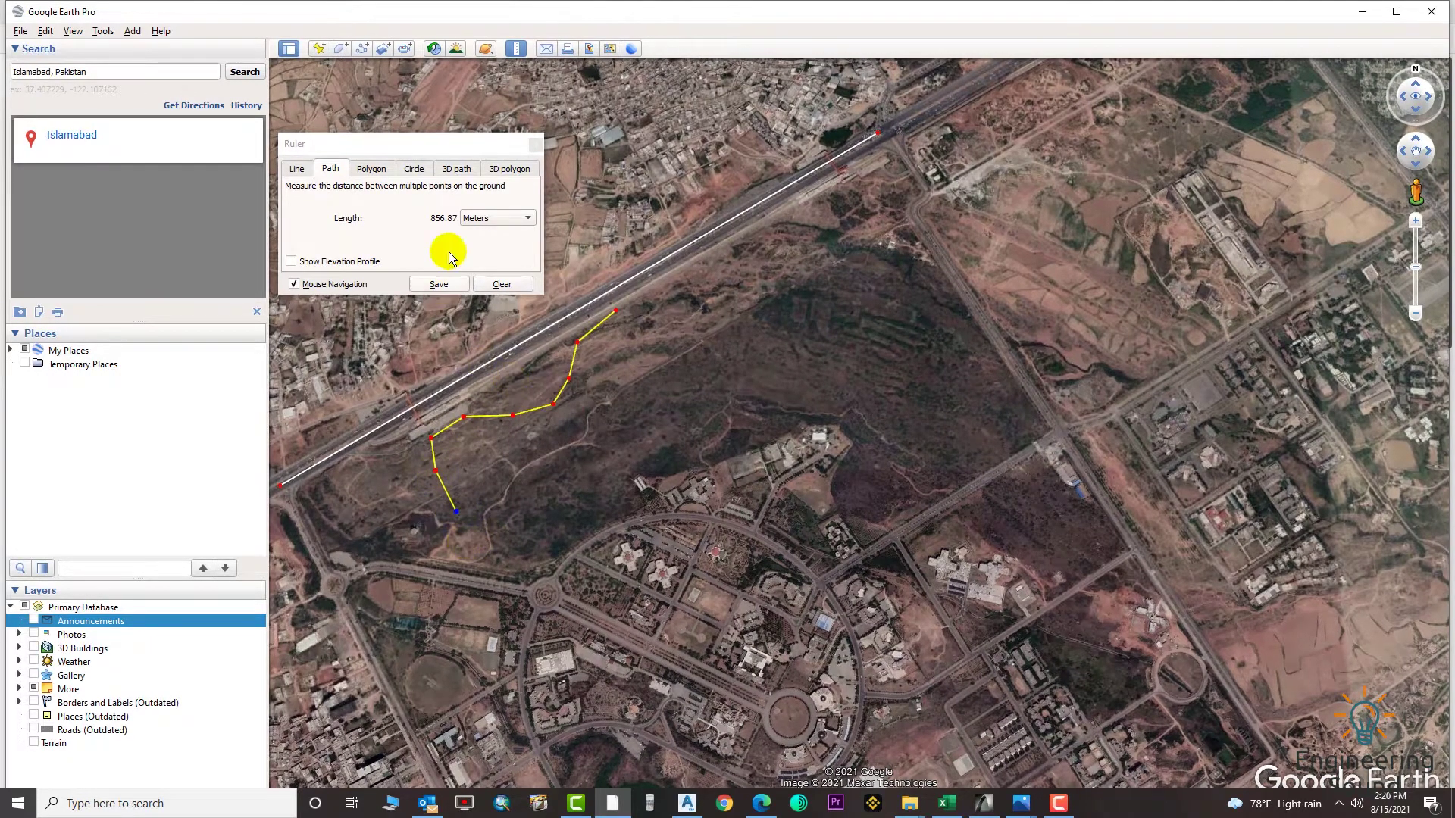
Step: Show the path length in Feet, then in Smoots (503.51 Smoots)
click(509, 218)
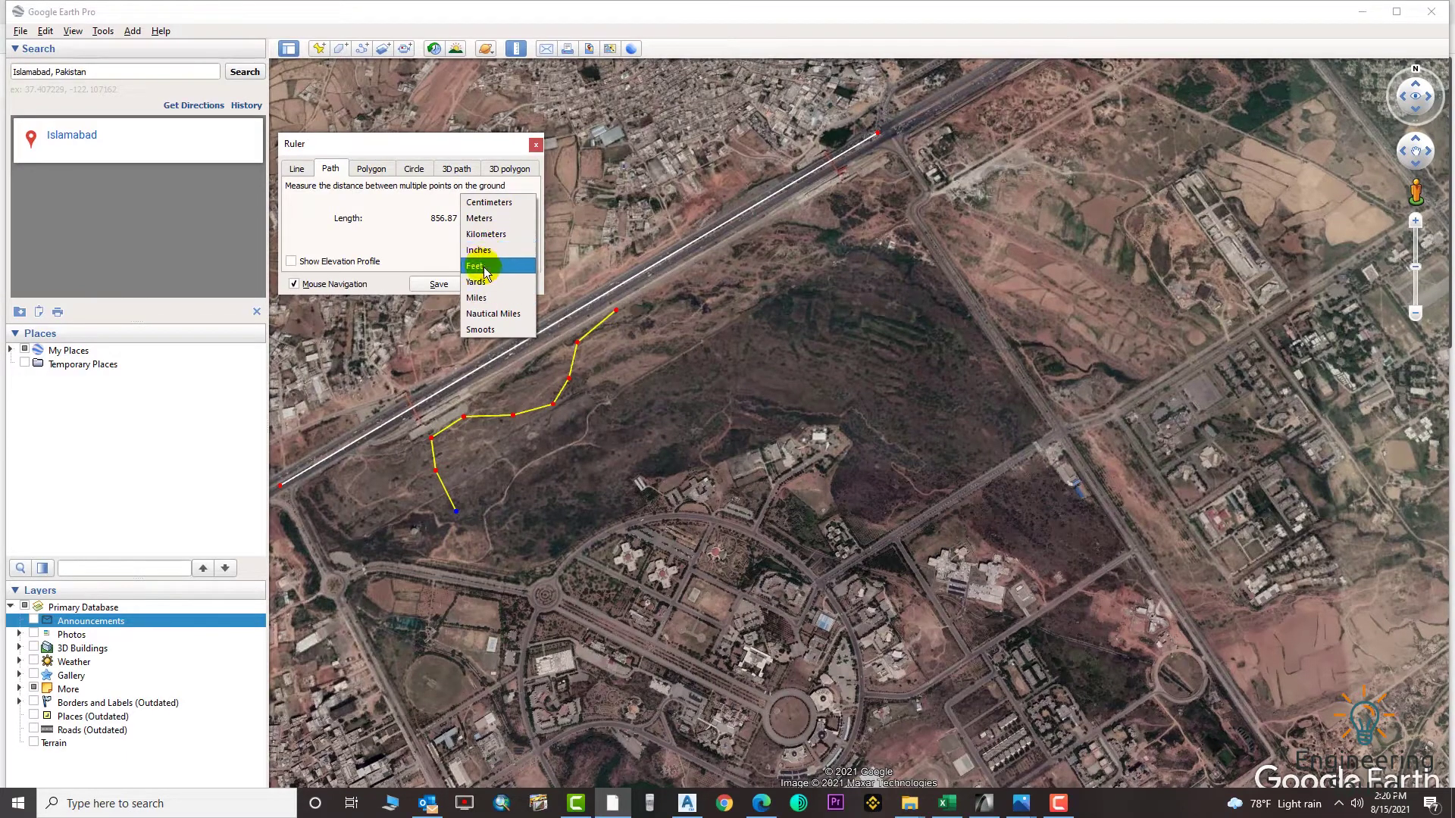
click(477, 267)
click(487, 219)
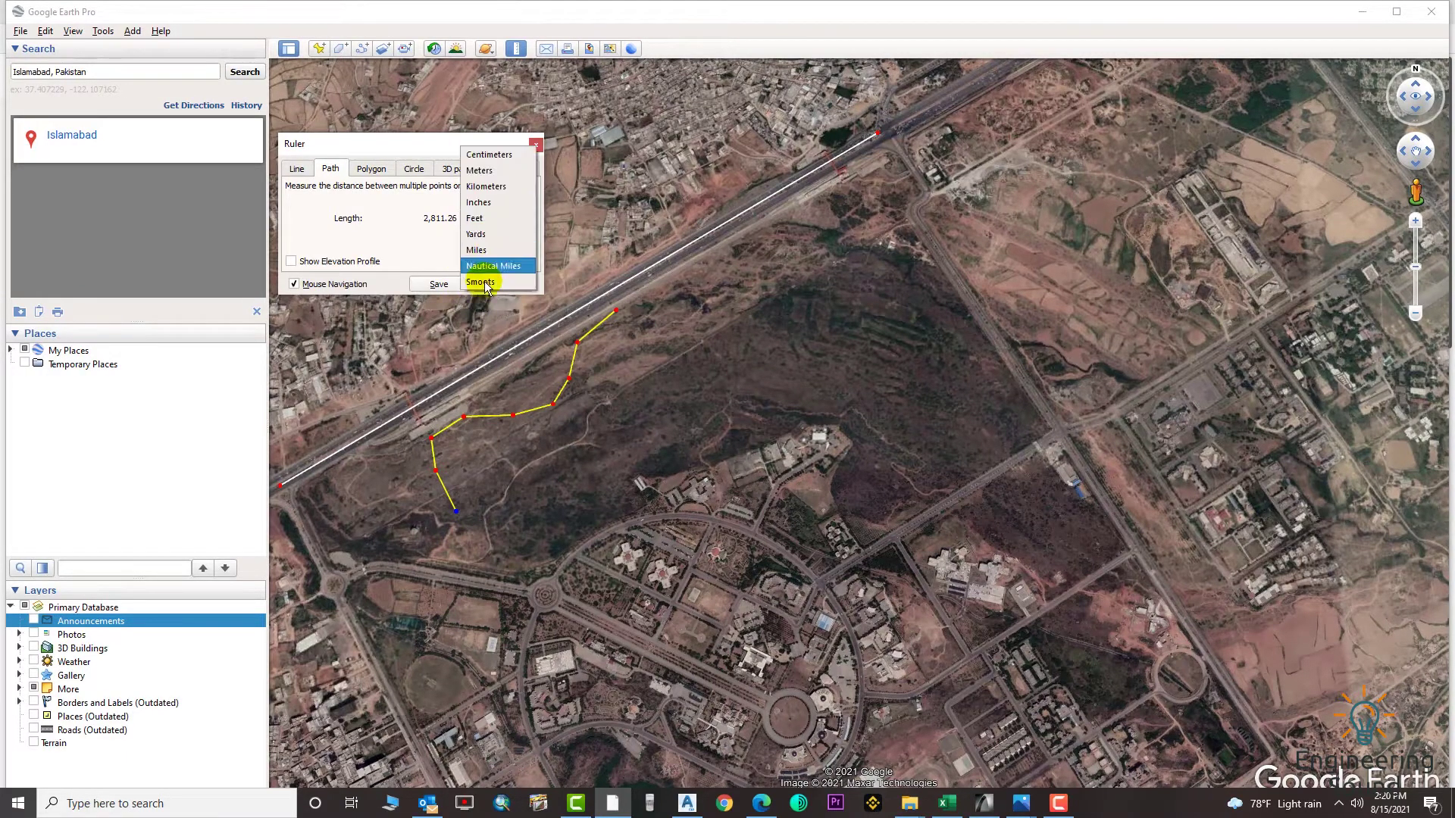
click(491, 284)
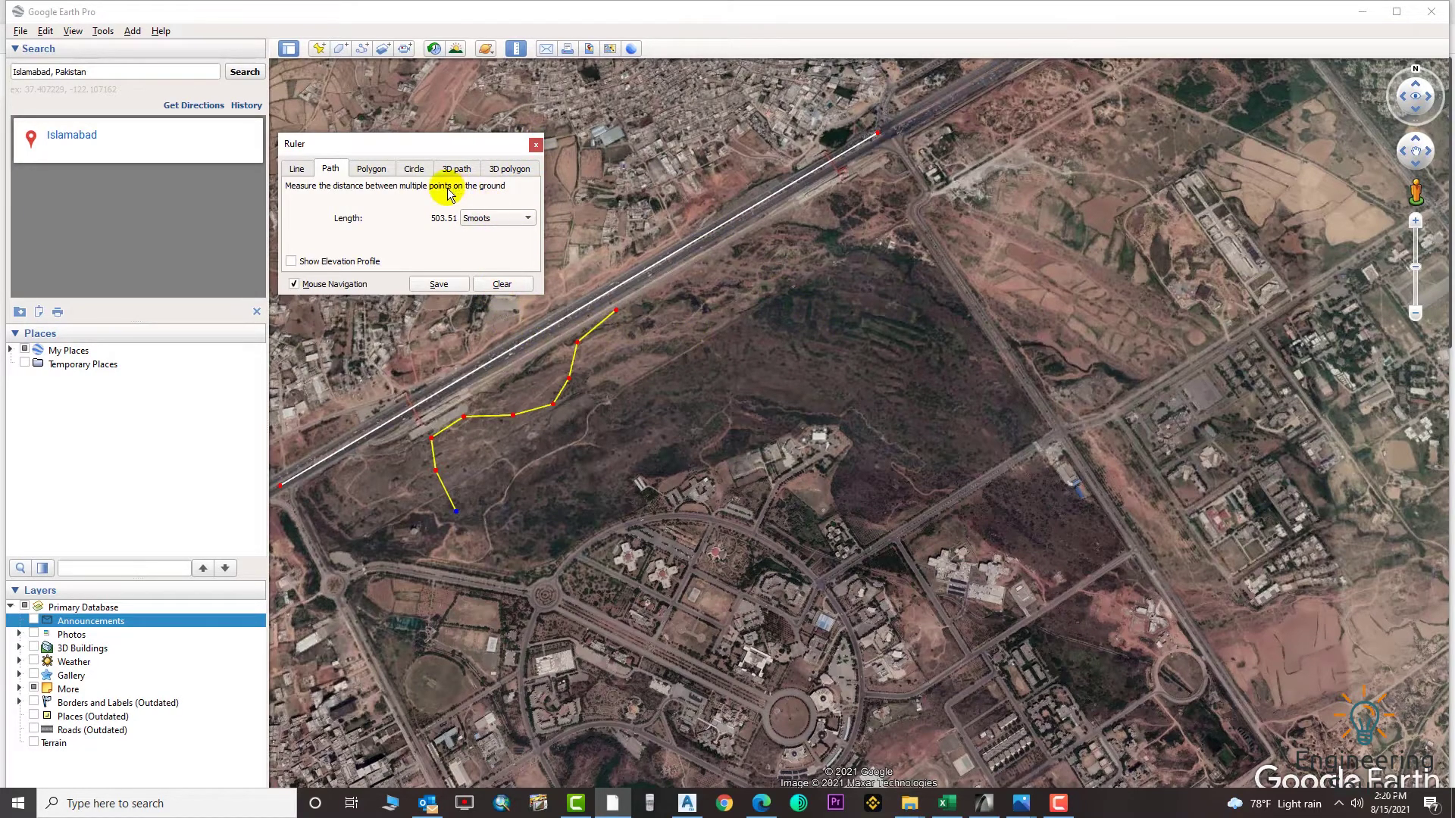
Step: Measure a circle centred on the hill: 194.59-Smoot radius, 0.13 square-mile area
click(413, 170)
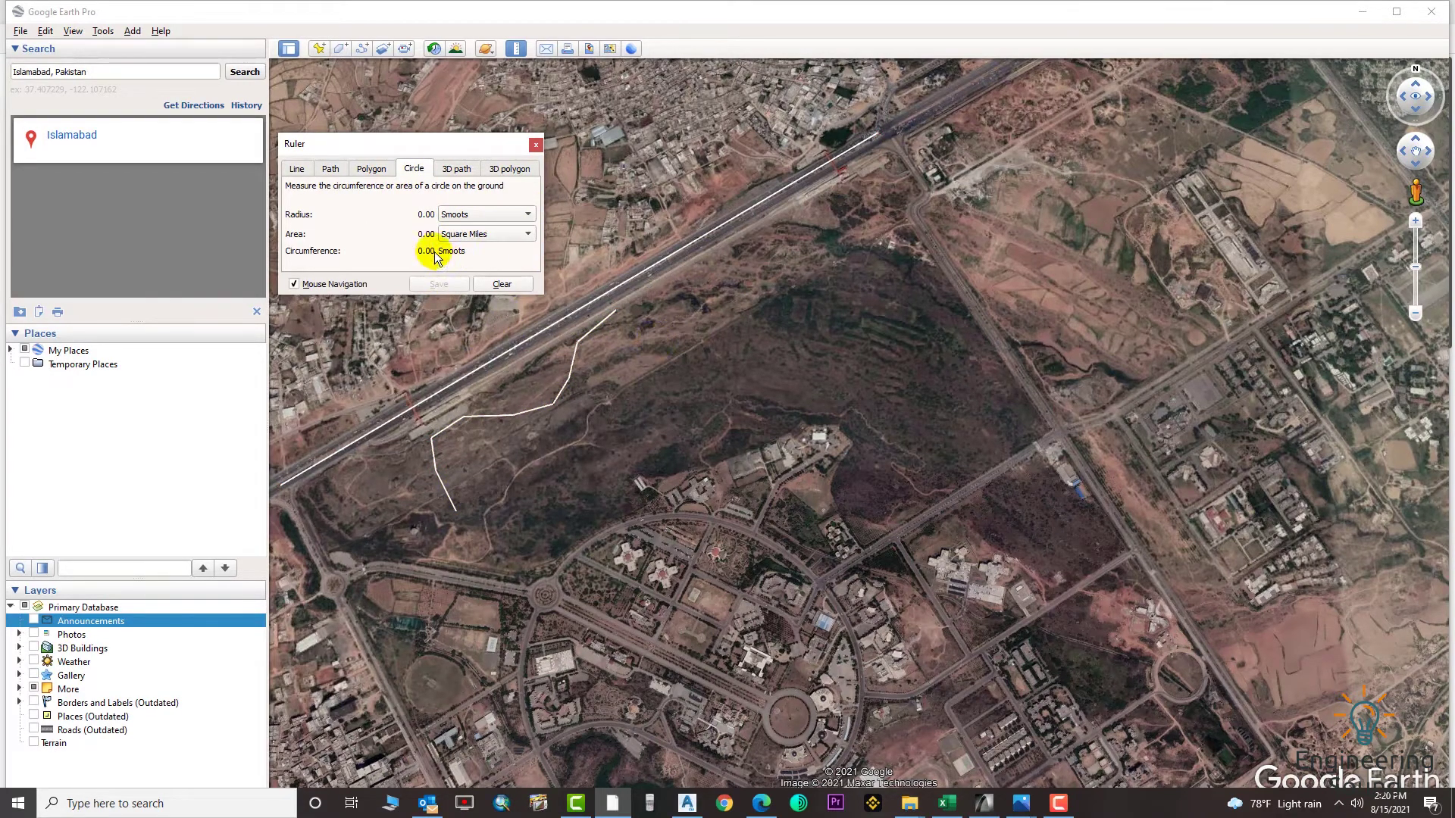
click(698, 361)
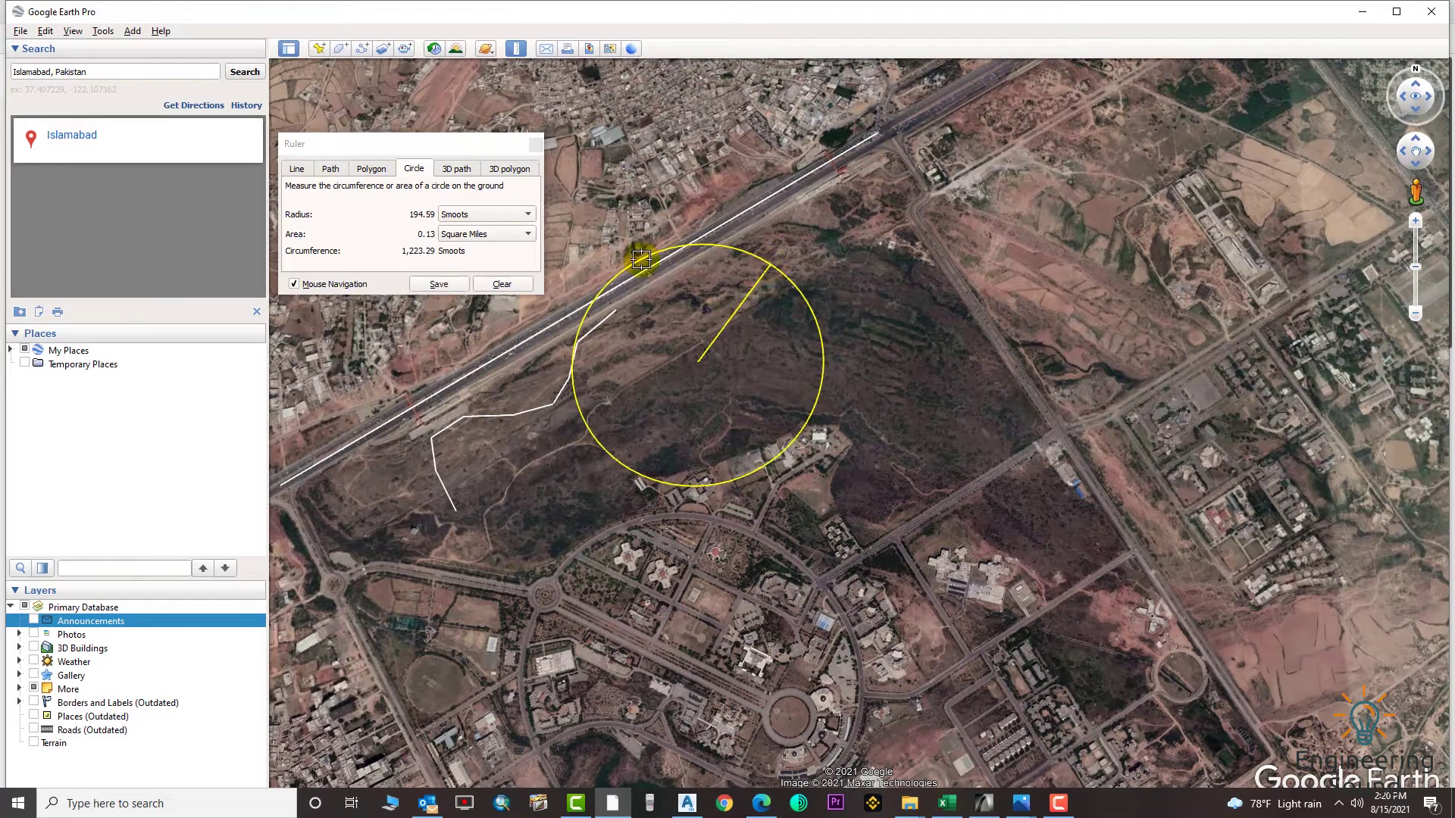
click(457, 169)
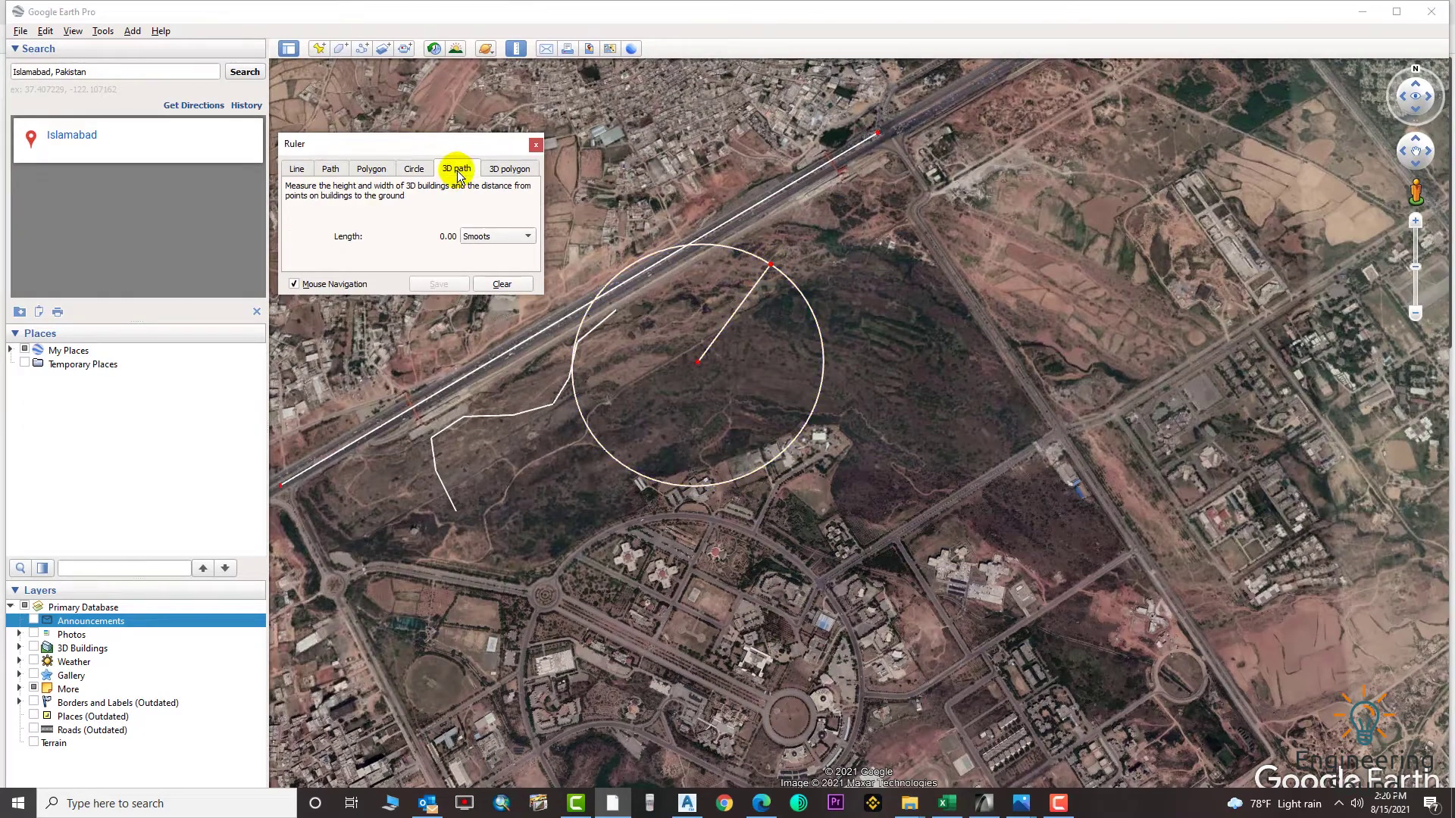
Step: Outline a small three-corner 3D polygon beside the highway
click(516, 177)
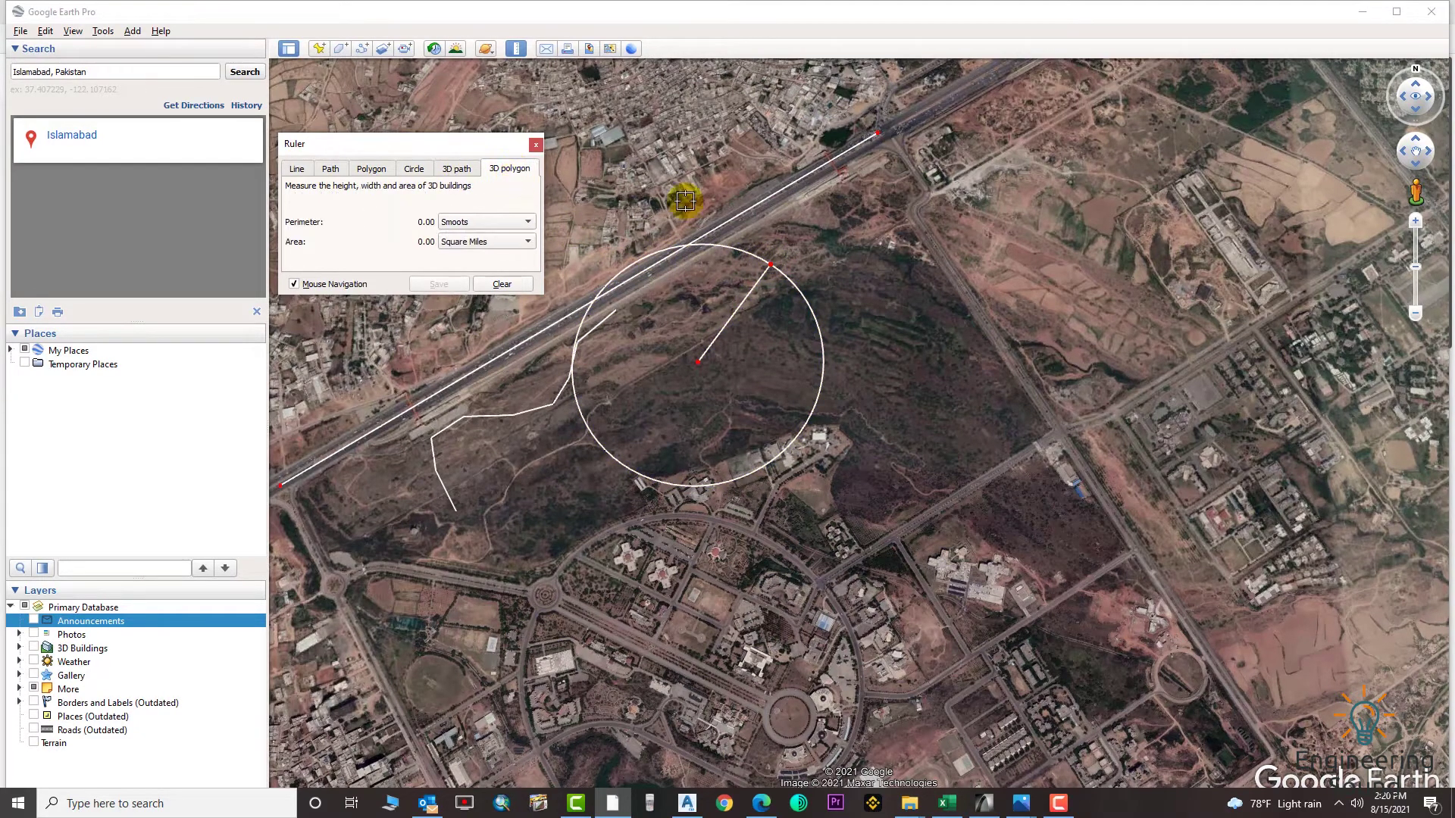
click(850, 200)
click(854, 246)
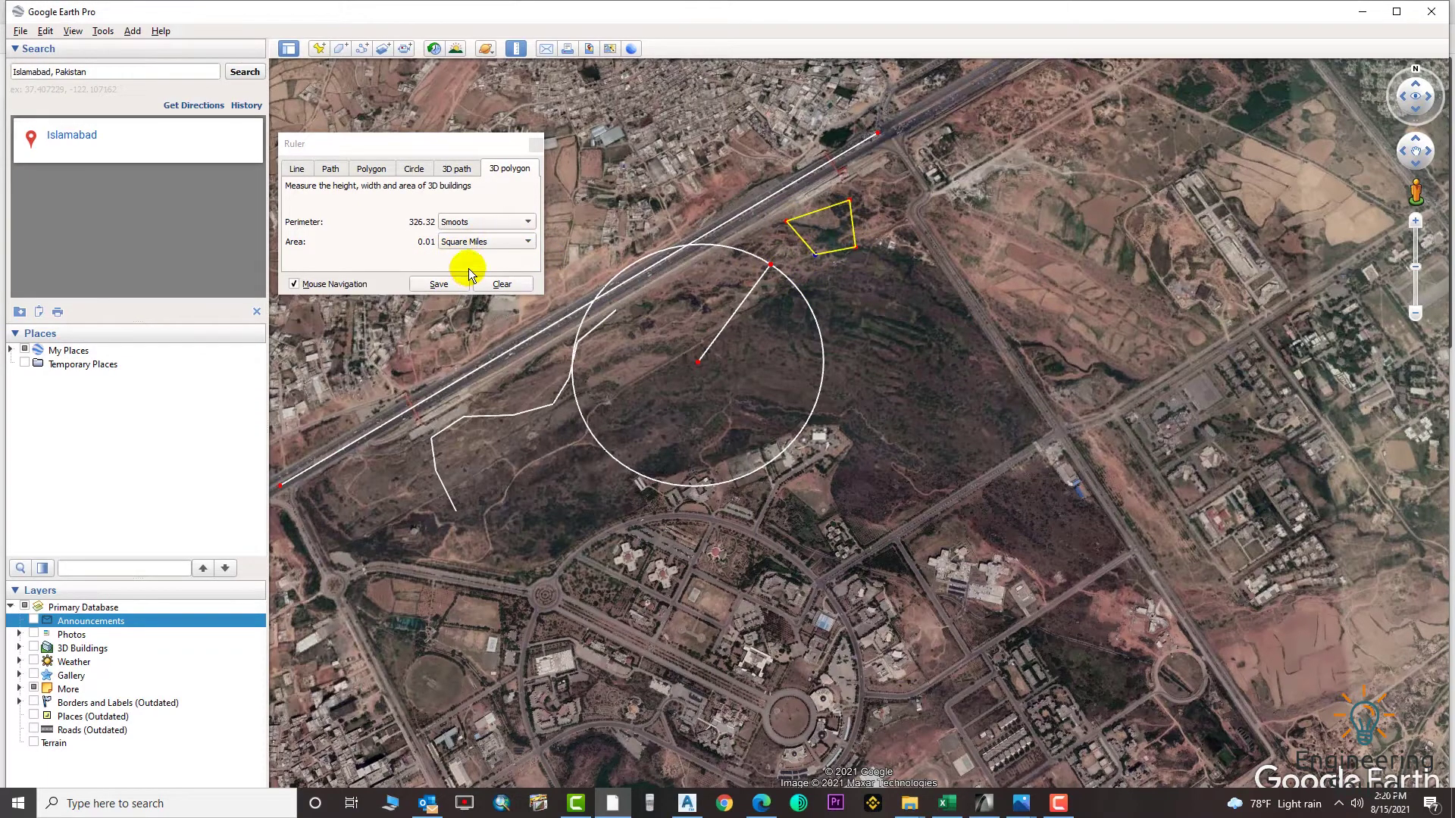
Step: Draw a 3D path on the hill and report its length in Kilometers (0.59)
click(456, 172)
drag(904, 385, 947, 382)
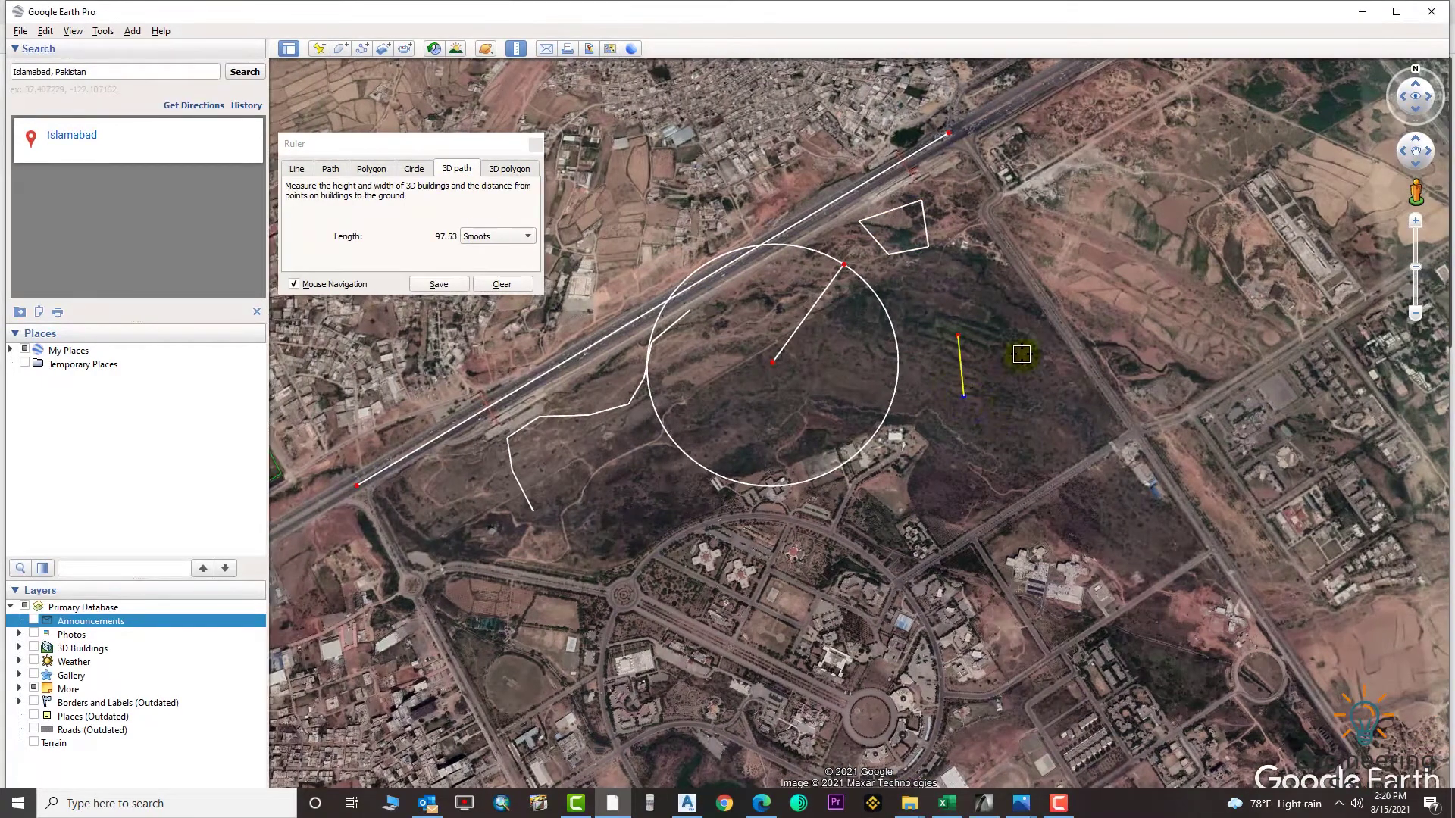
click(527, 236)
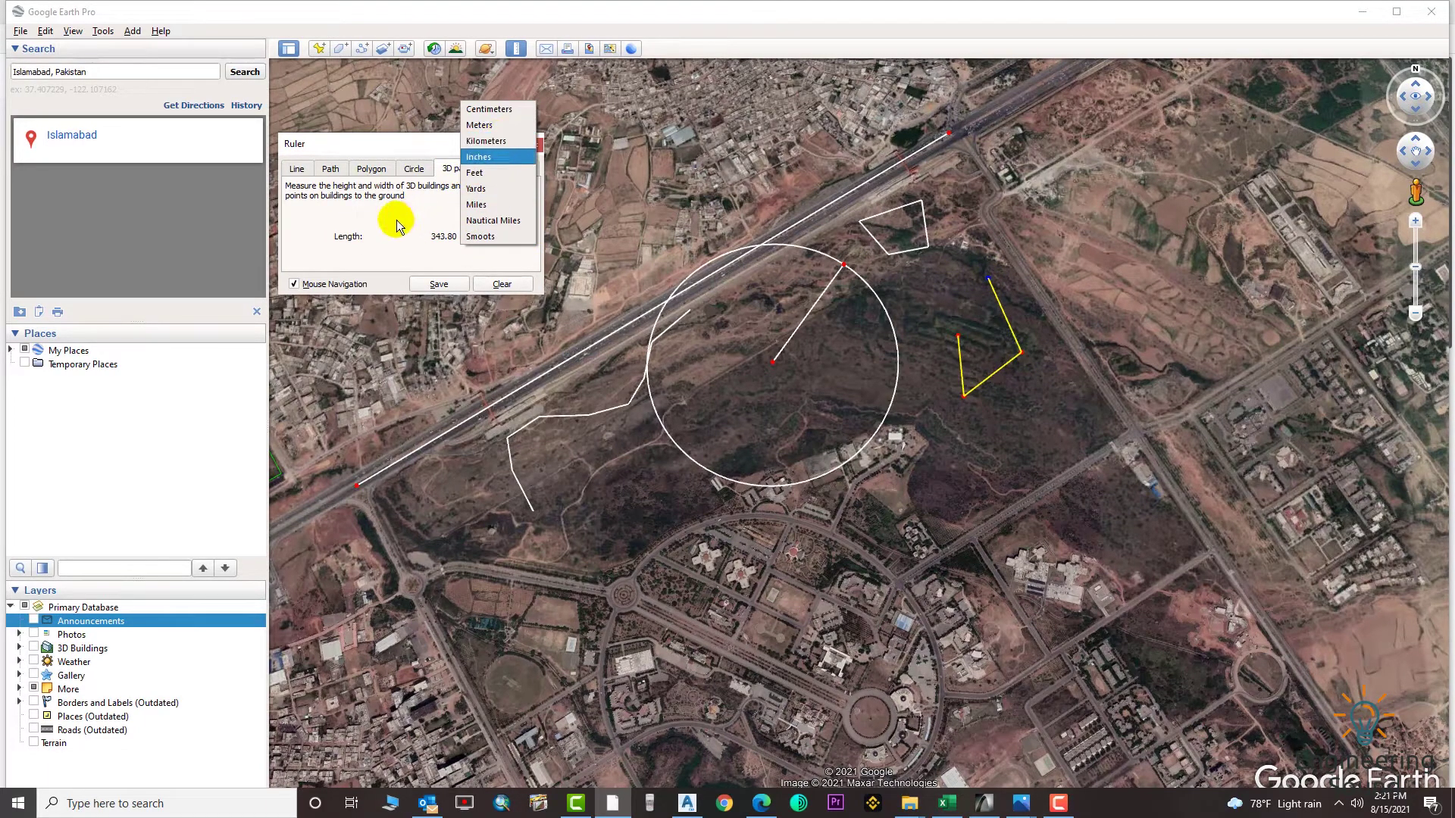
click(485, 141)
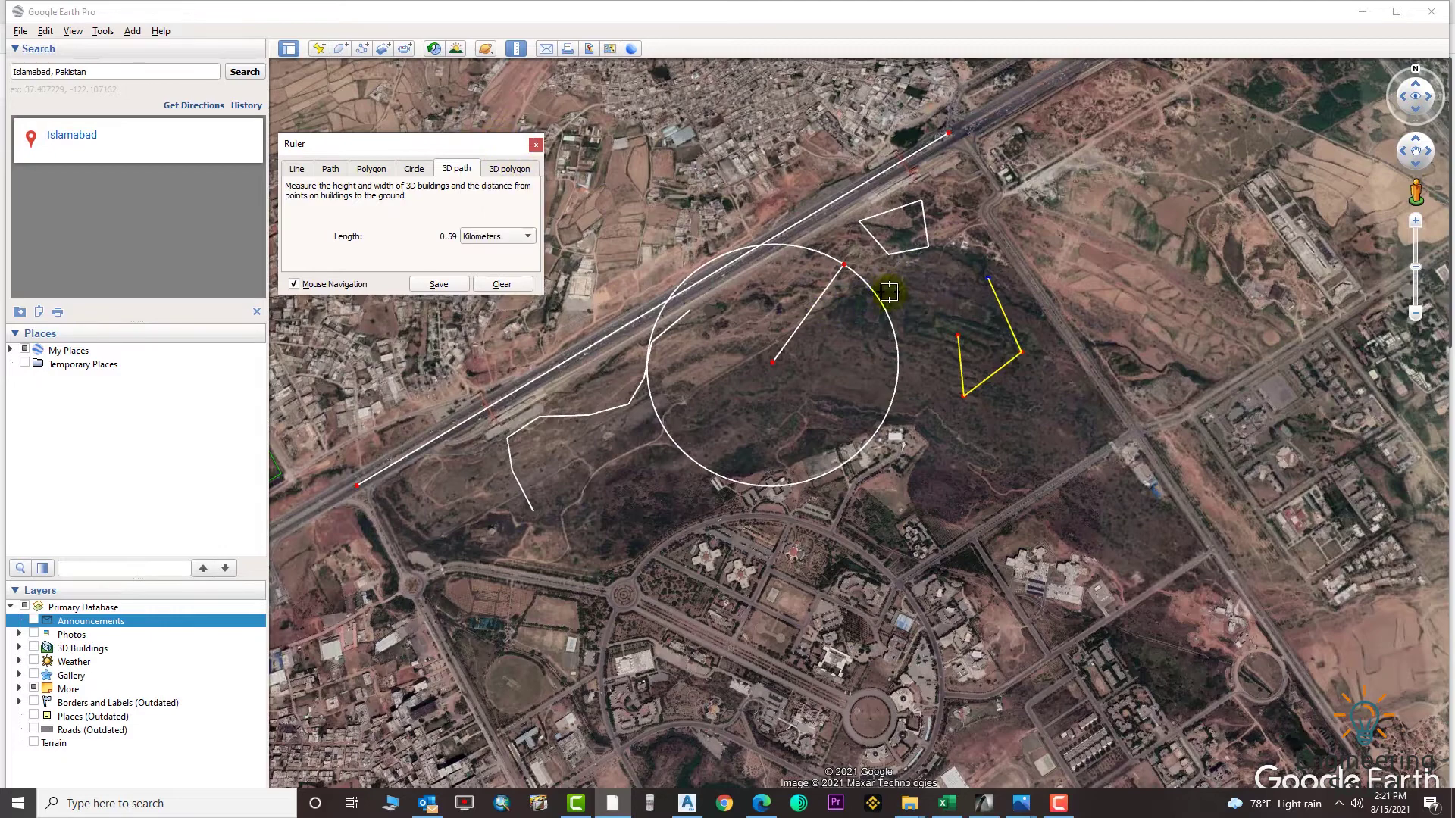
drag(789, 472, 757, 391)
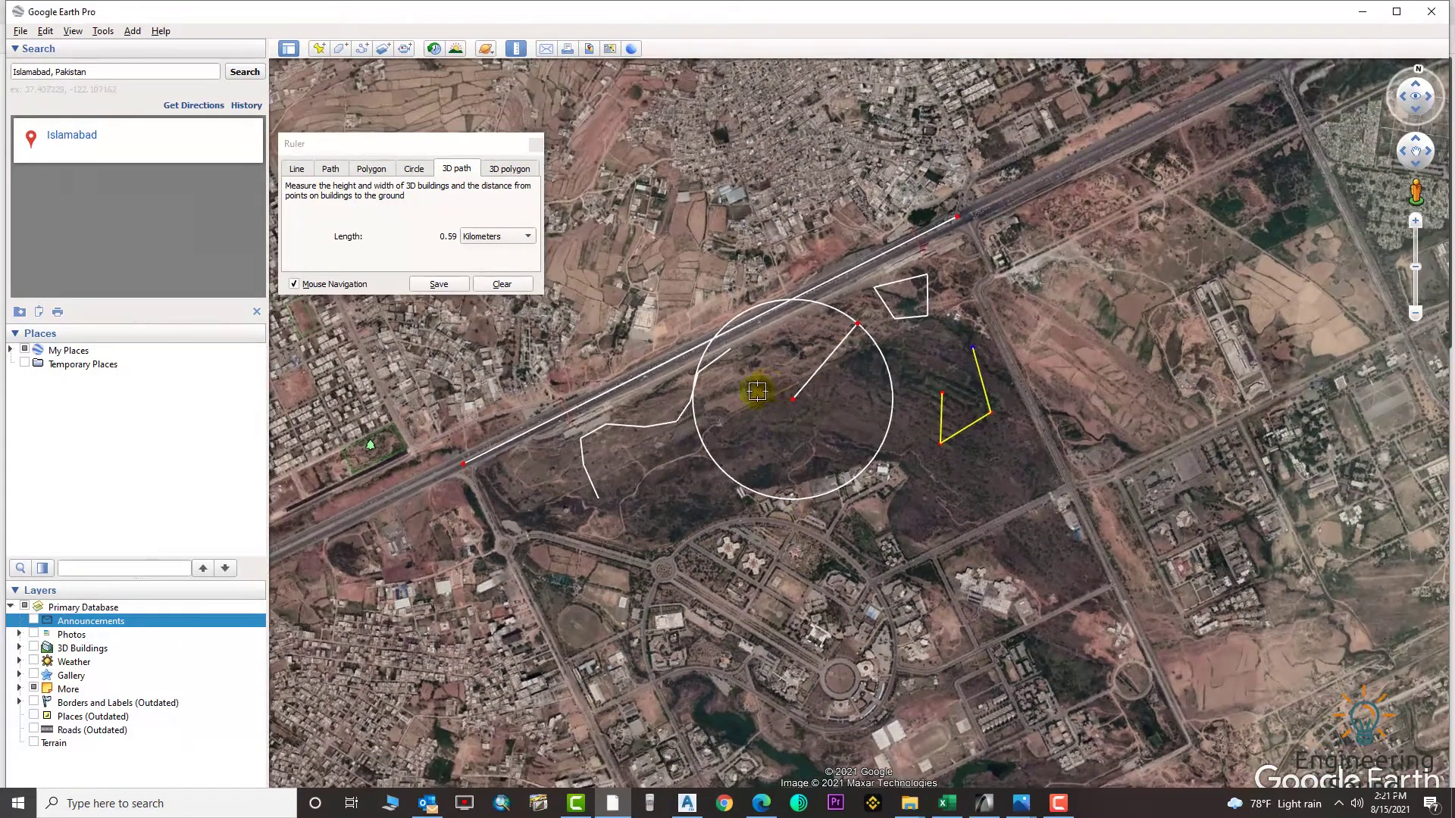